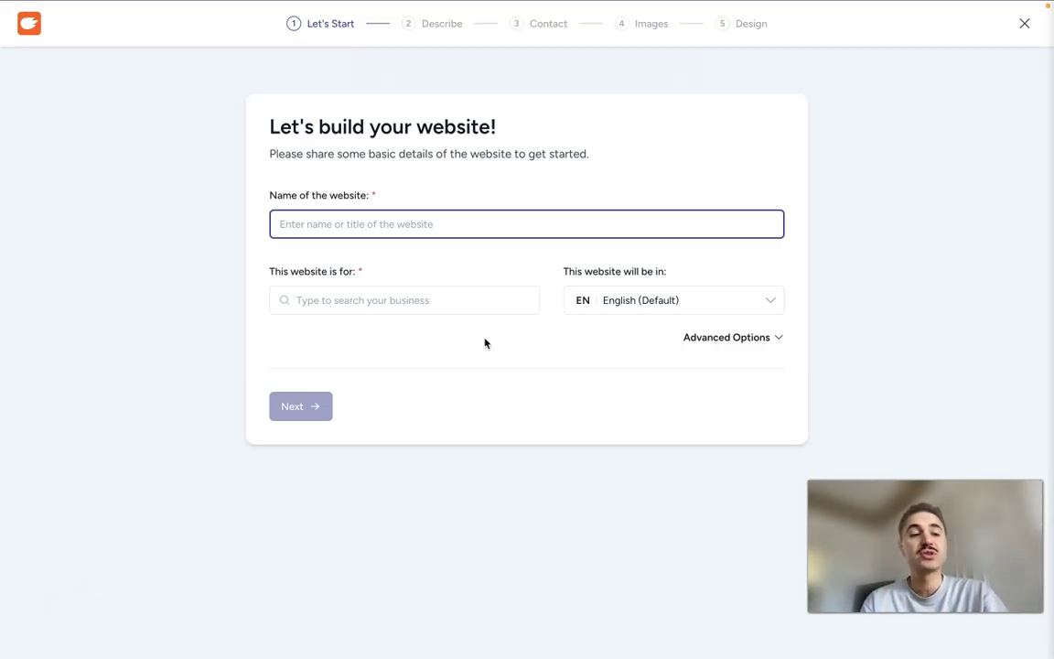
Name the website "Furniture 3000".
click(345, 229)
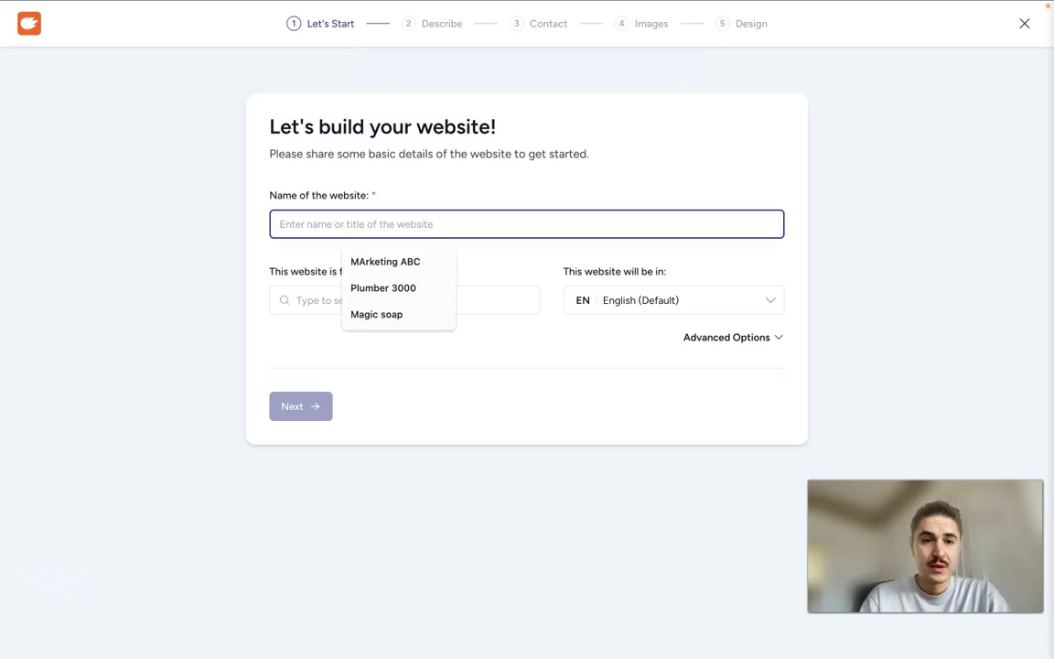
text(Fu)
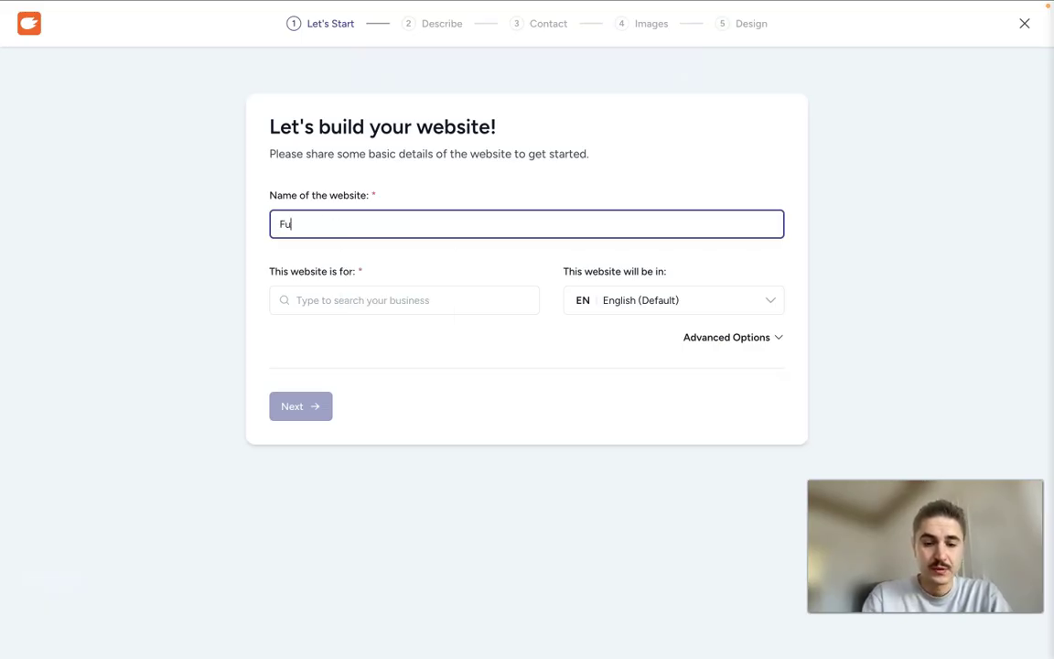
text(rniture)
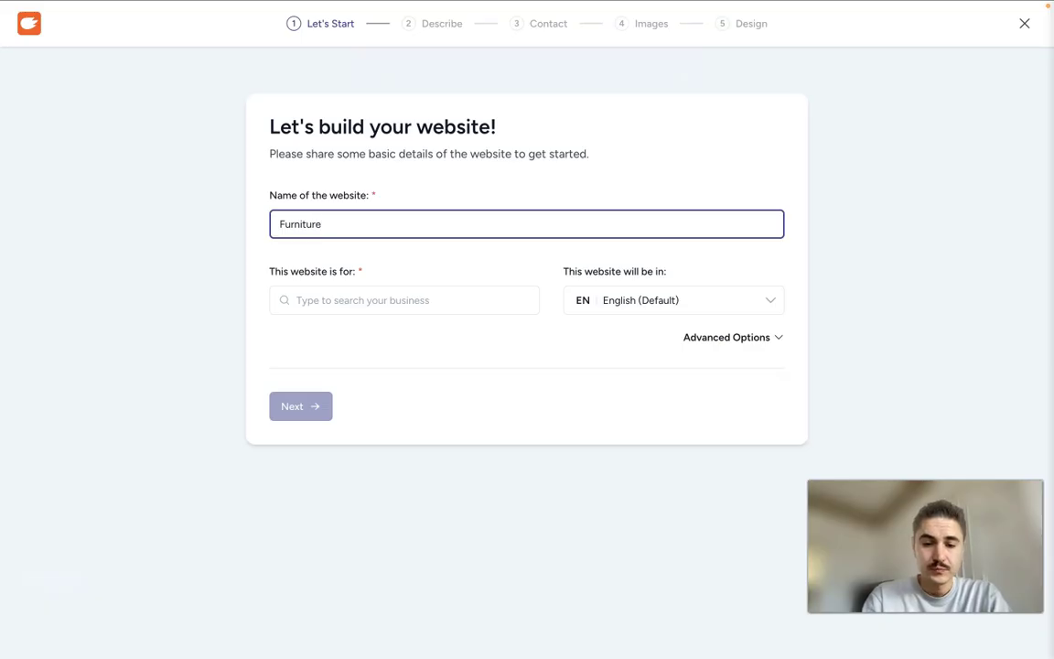
text( 3000)
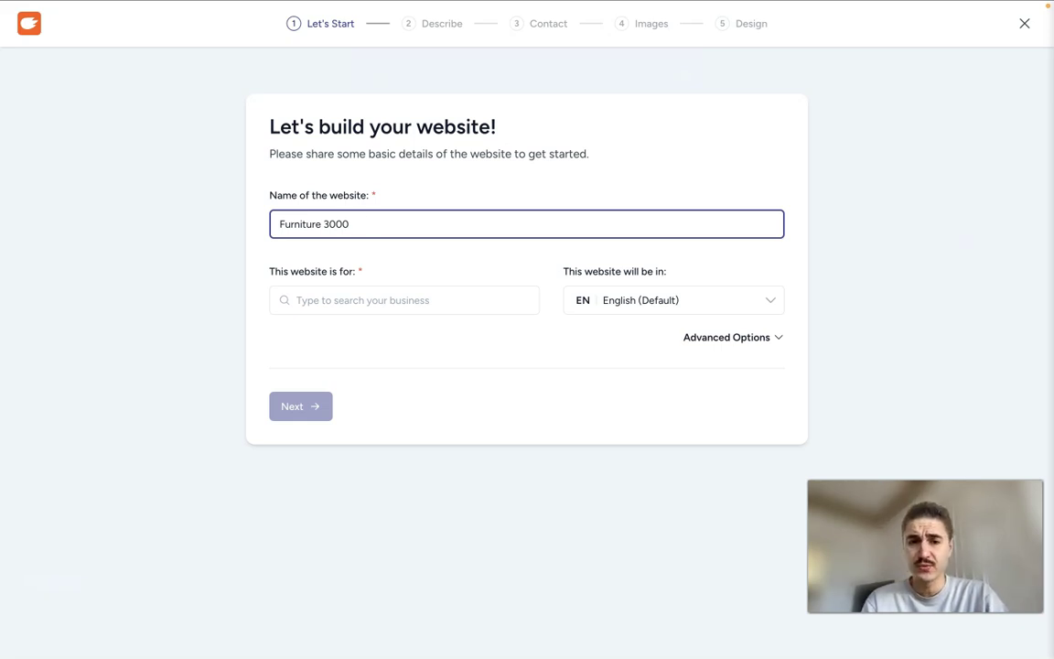
Set the website's business type to Local business and continue to the description stage.
click(393, 300)
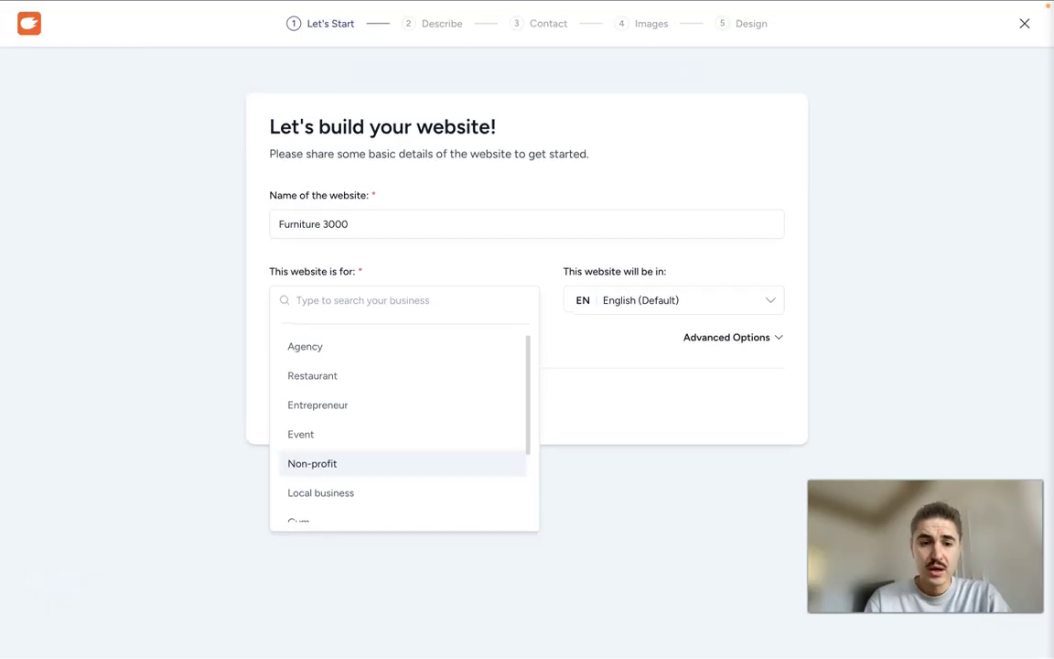
scroll(337, 457, down, 2)
scroll(336, 456, up, 1)
click(336, 452)
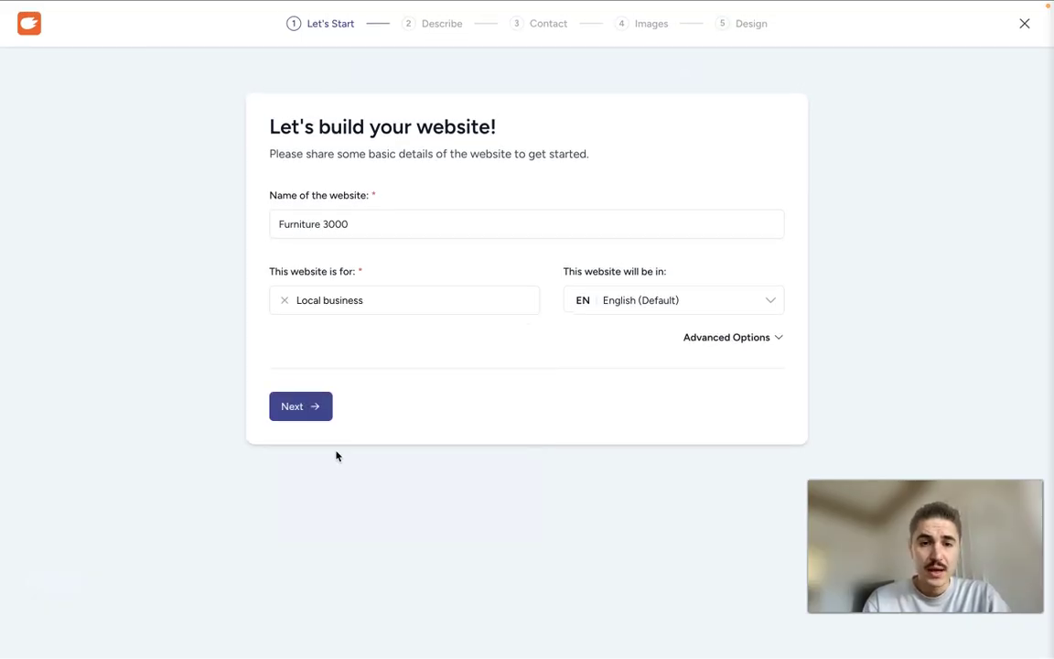
click(296, 413)
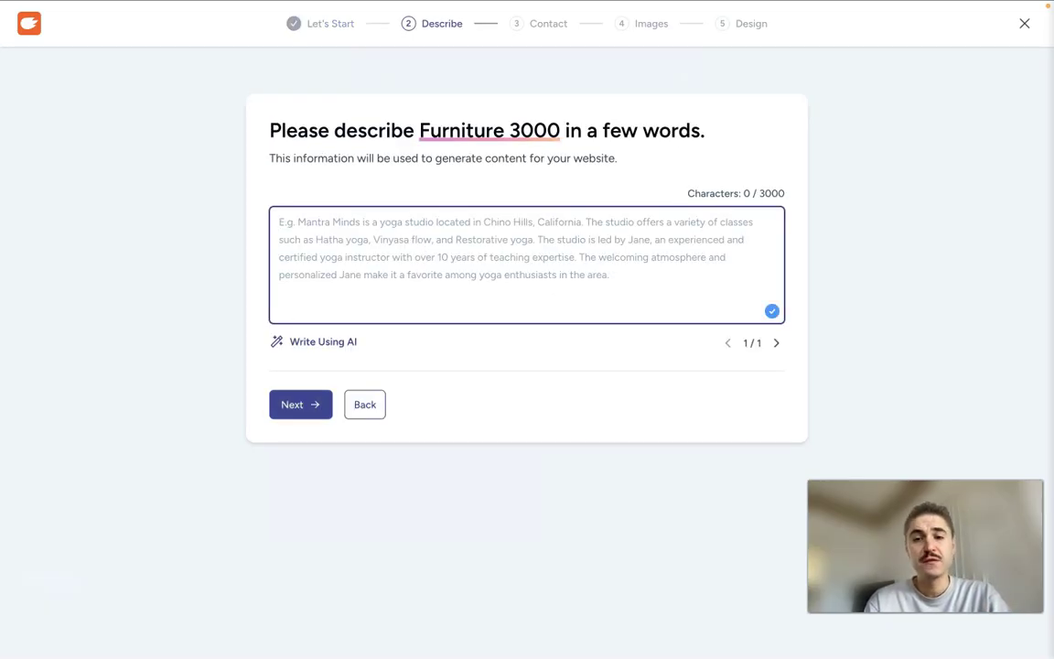
Describe the business as "I sell localy made furniture like tables, chairs, armchairs etc that have a unique design".
text(I see)
key(BackSpace)
text(ll localy)
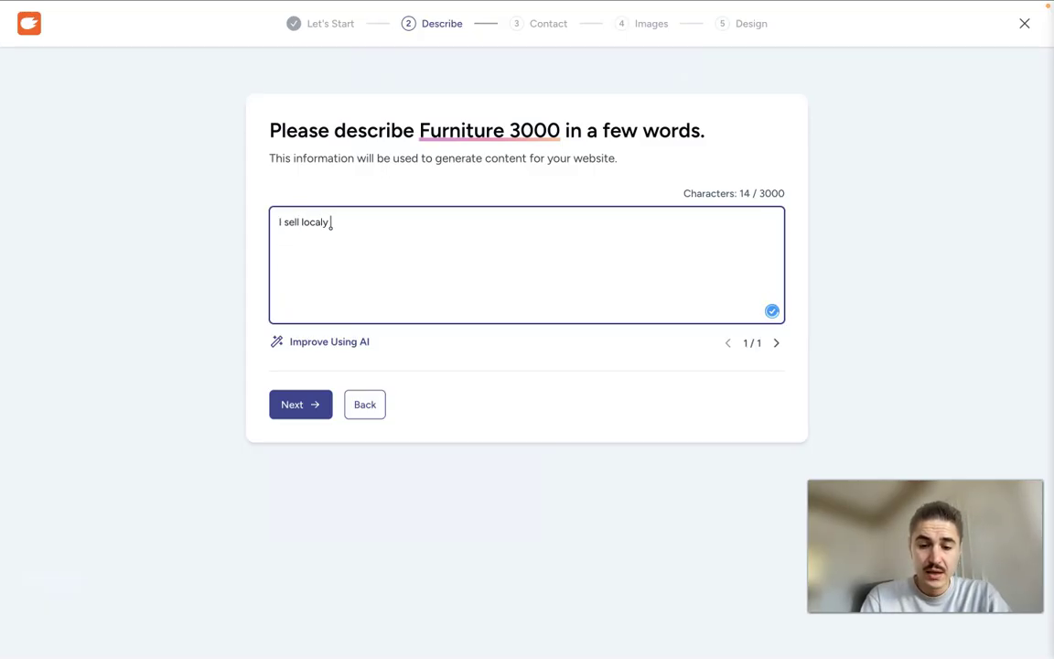
text( made )
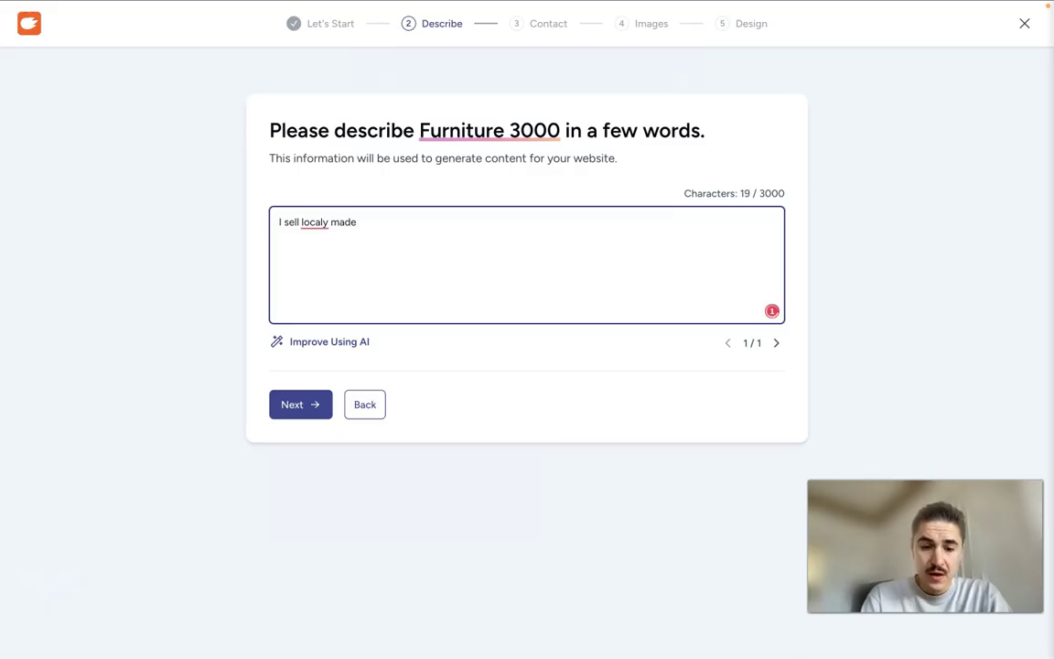
text(furniture like )
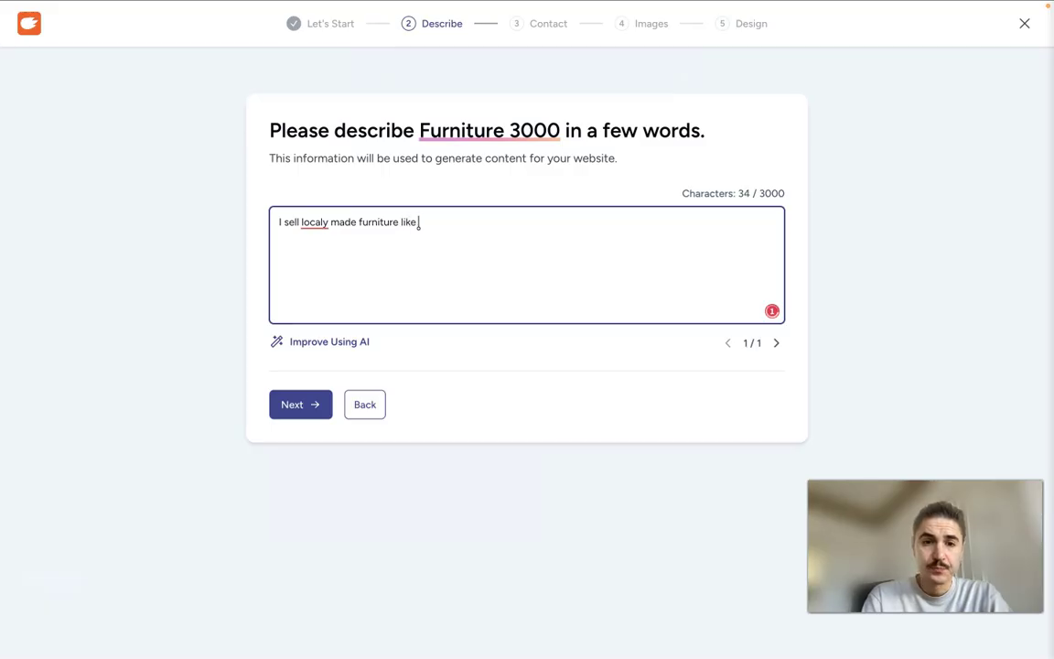
text(tables, chairs, armcha)
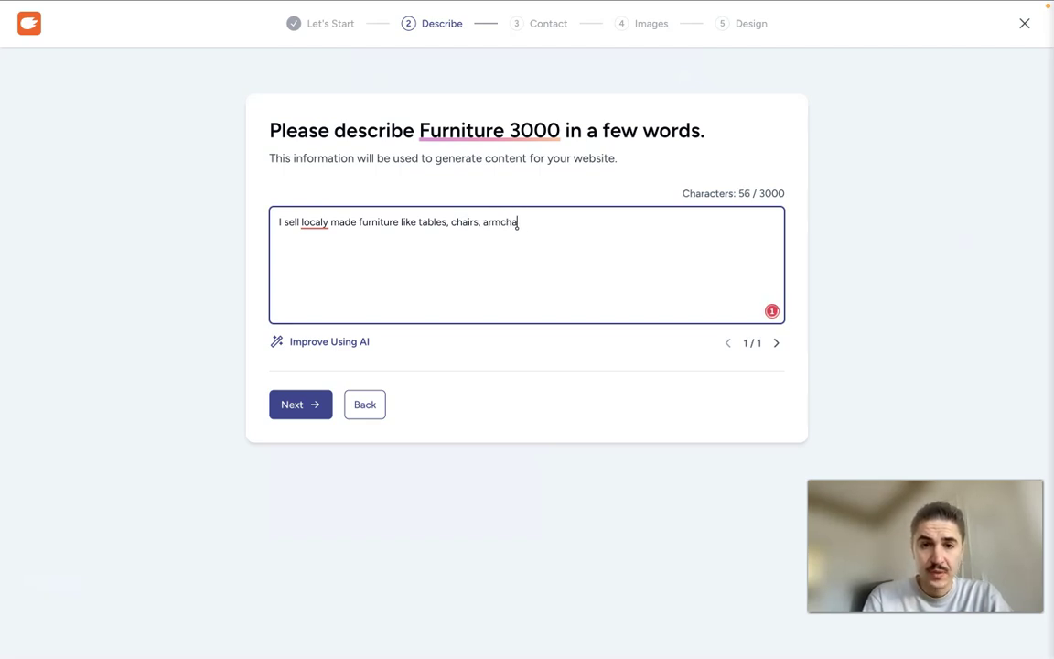
text(irs)
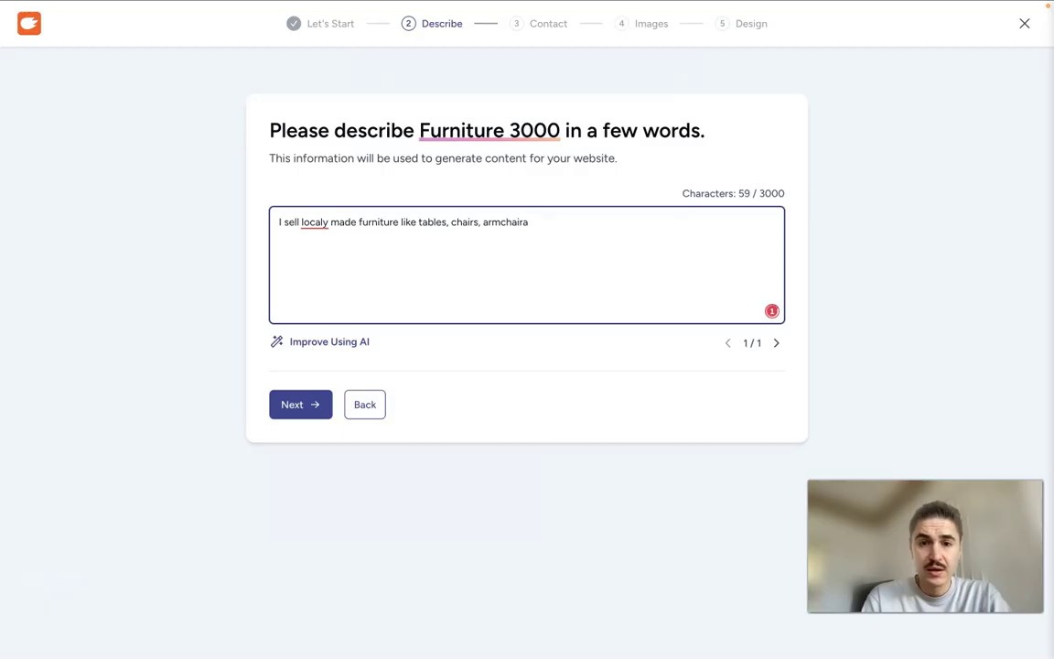
text( etc)
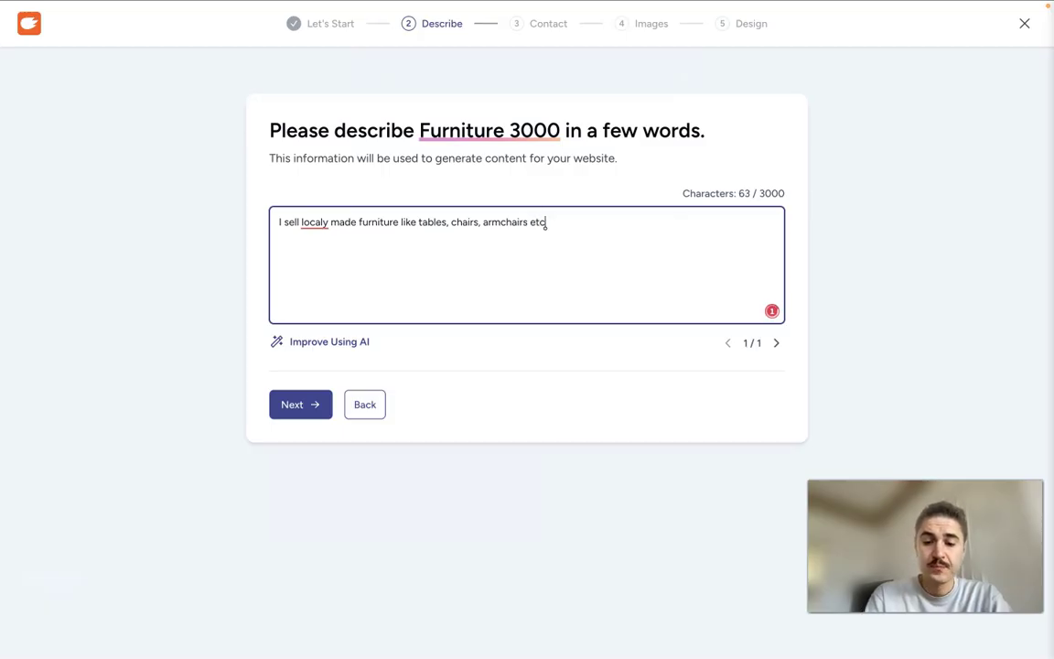
text(.that )
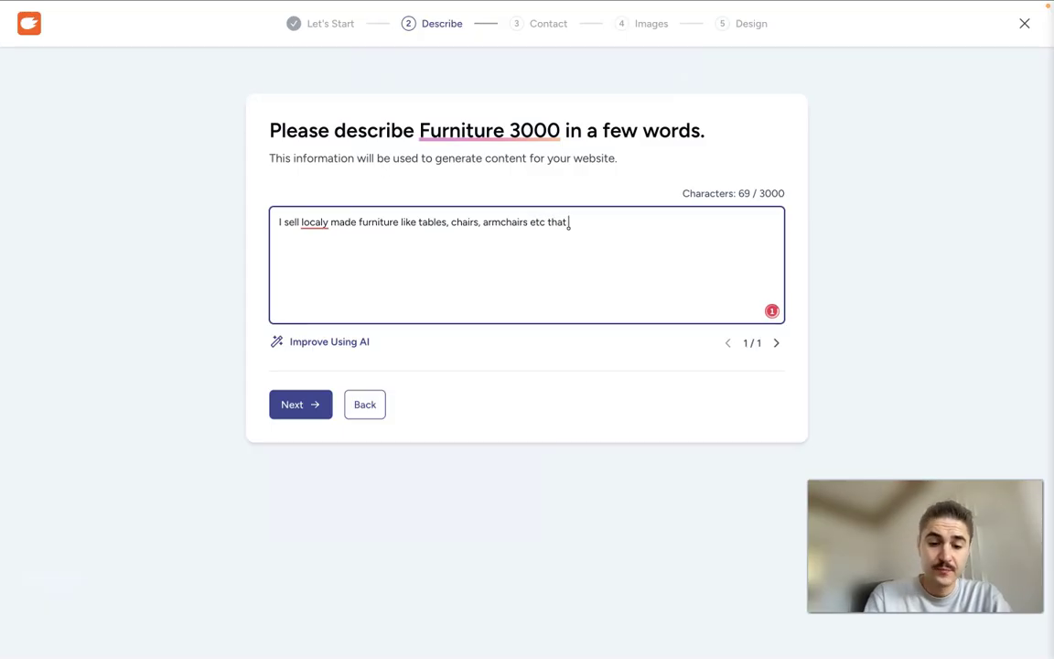
text(have a uniqu)
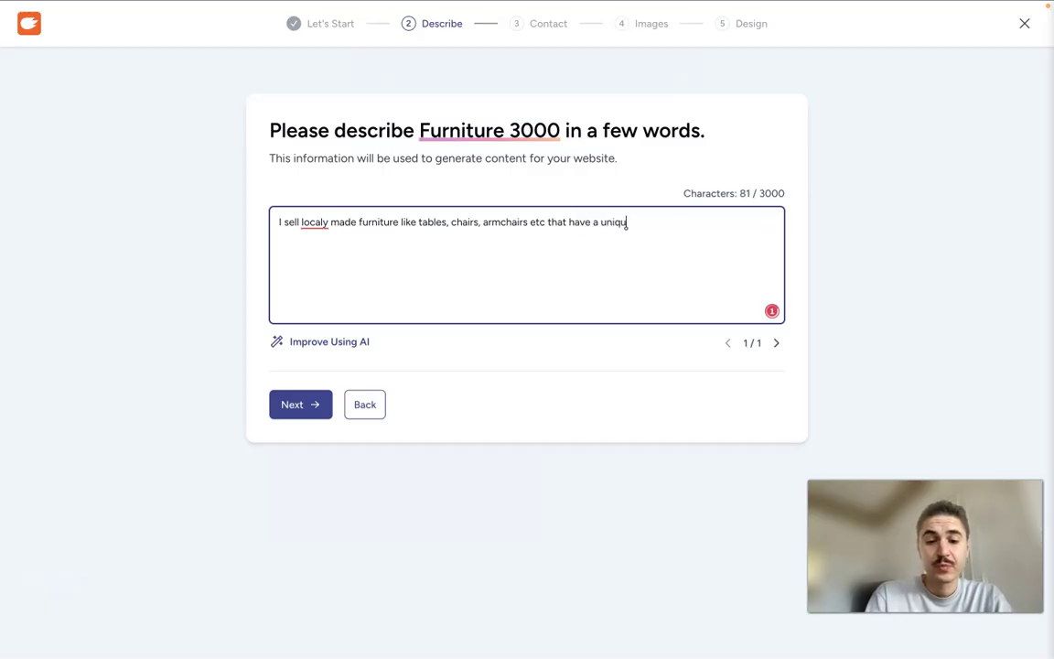
text(e design)
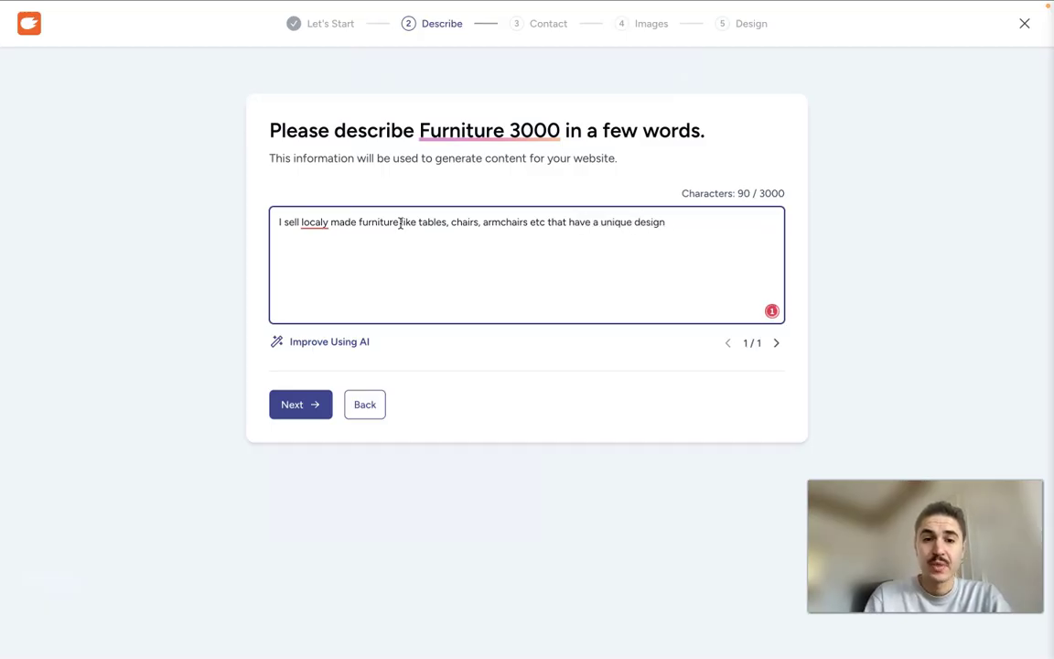
Improve the business description using AI, accept it, and continue past the contact stage with its fields left blank.
click(325, 341)
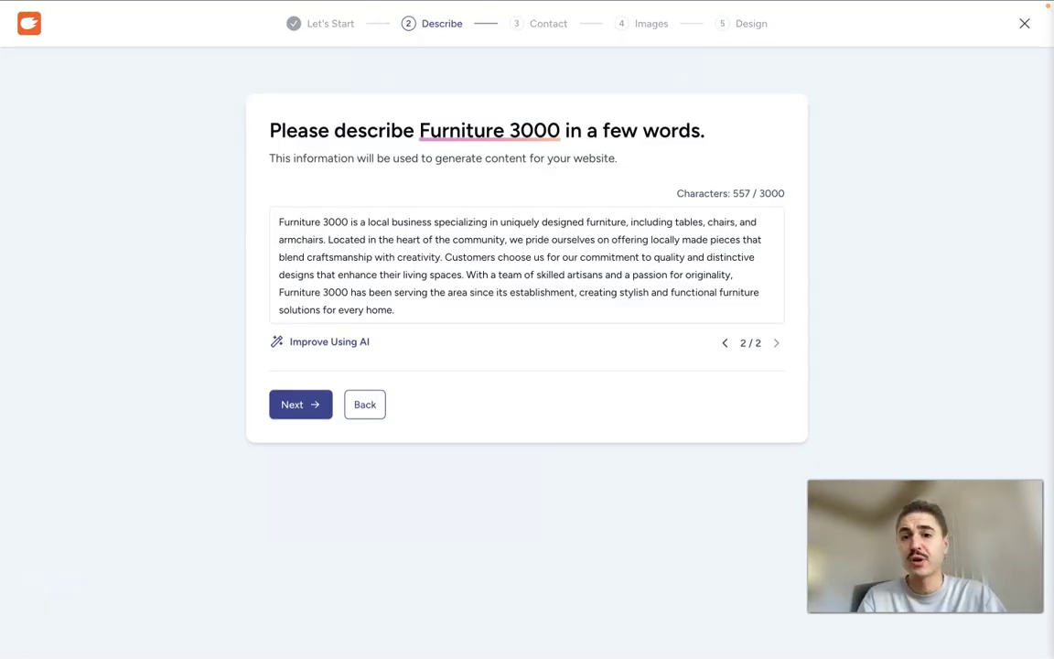
click(626, 273)
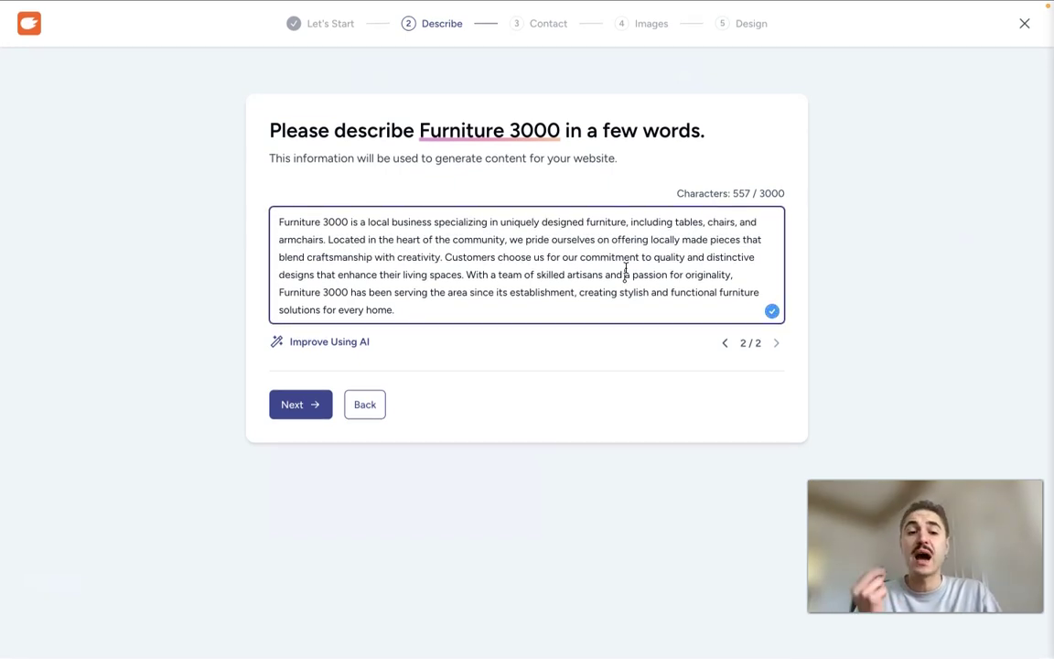
click(320, 406)
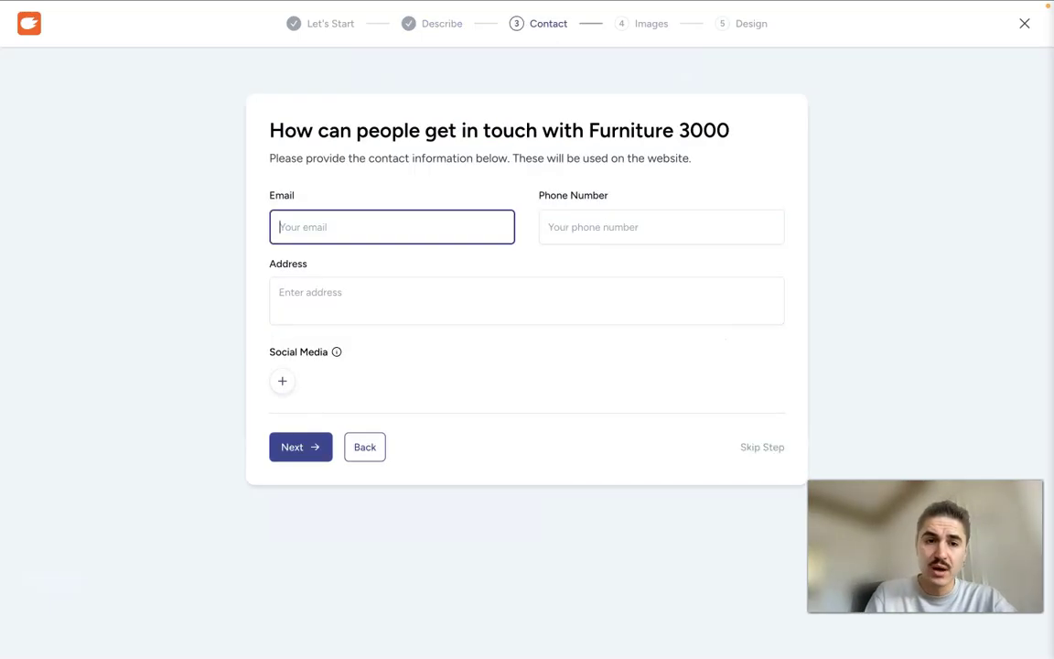
click(320, 452)
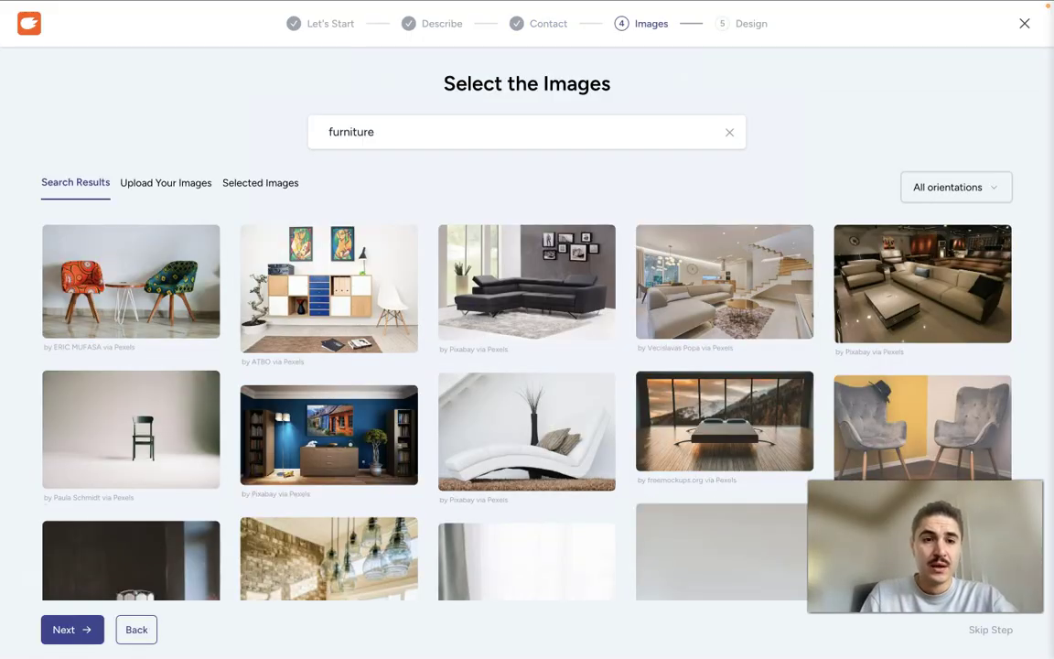
Select the furniture images of the red and green patterned chairs and of the single dark green chair.
scroll(334, 286, down, 3)
scroll(334, 286, up, 3)
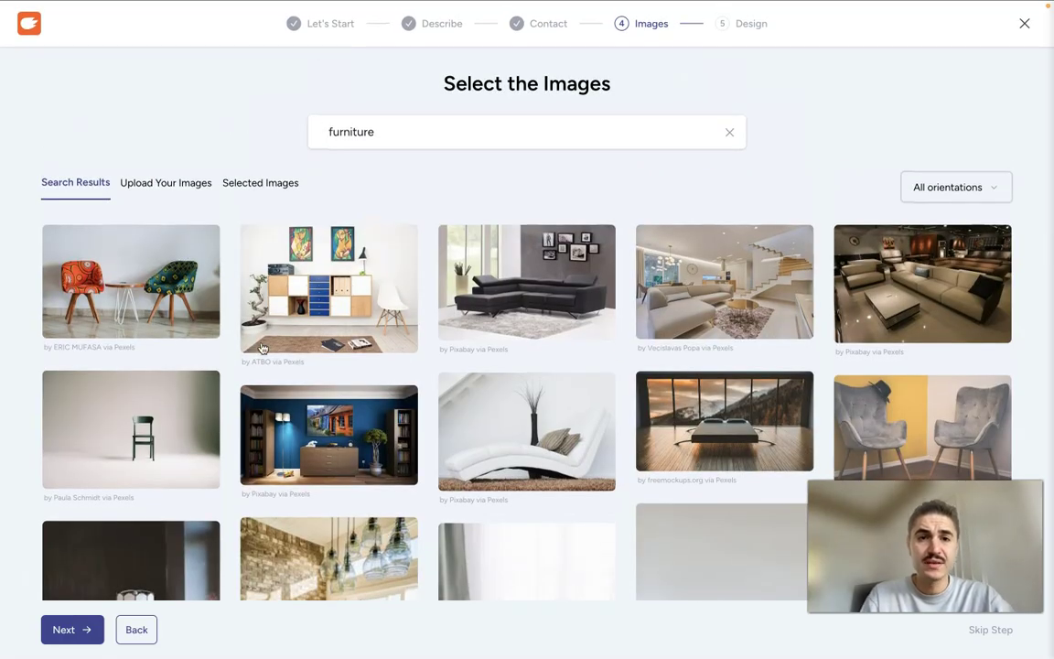
scroll(263, 347, down, 5)
scroll(263, 347, up, 3)
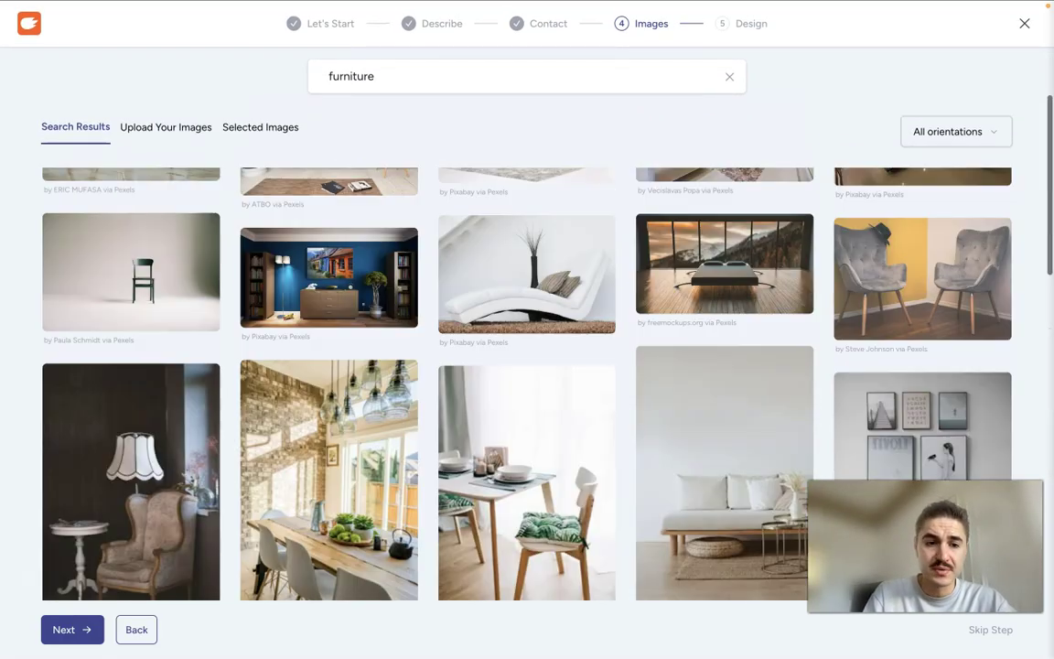
scroll(527, 385, up, 3)
click(131, 281)
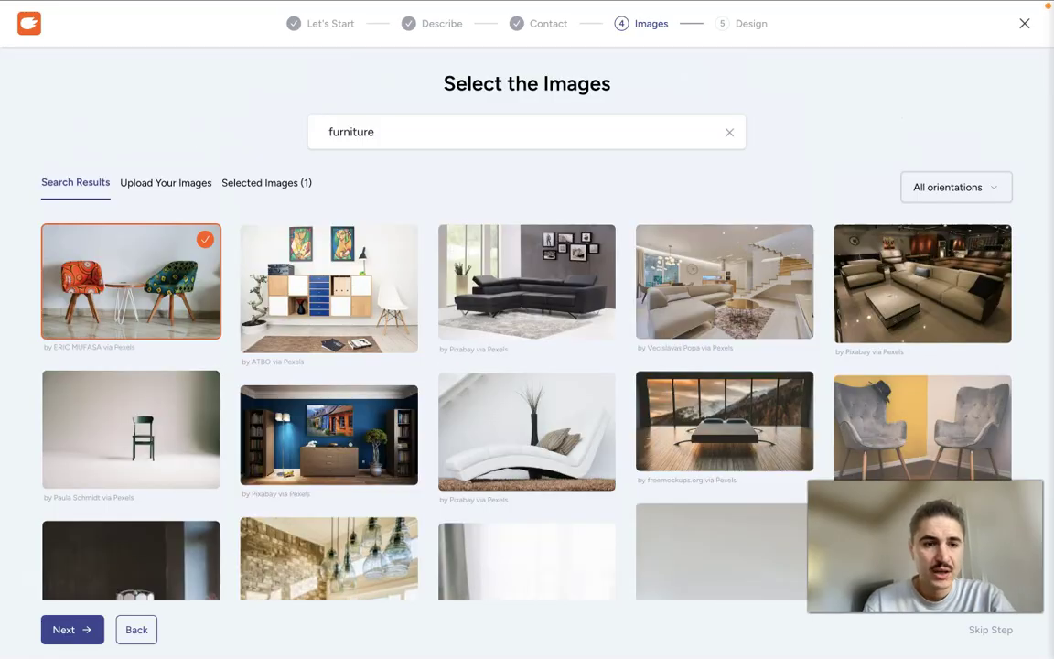
click(131, 429)
Add the image of the blue chair beside the sideboard and vase to the selection and continue to the design stage.
scroll(527, 384, down, 3)
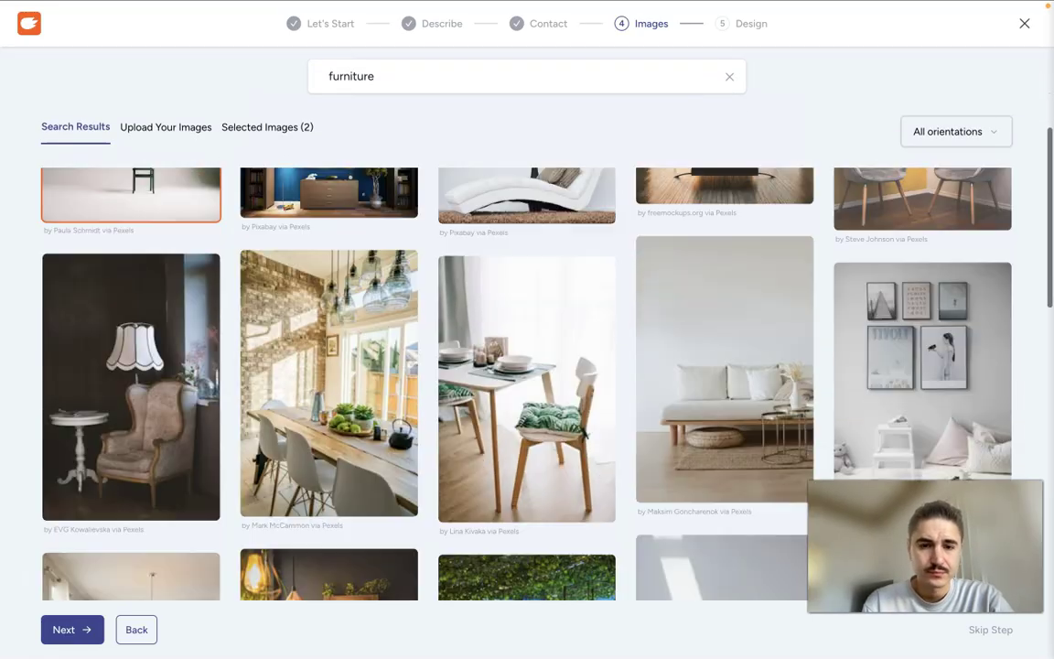
scroll(560, 391, down, 5)
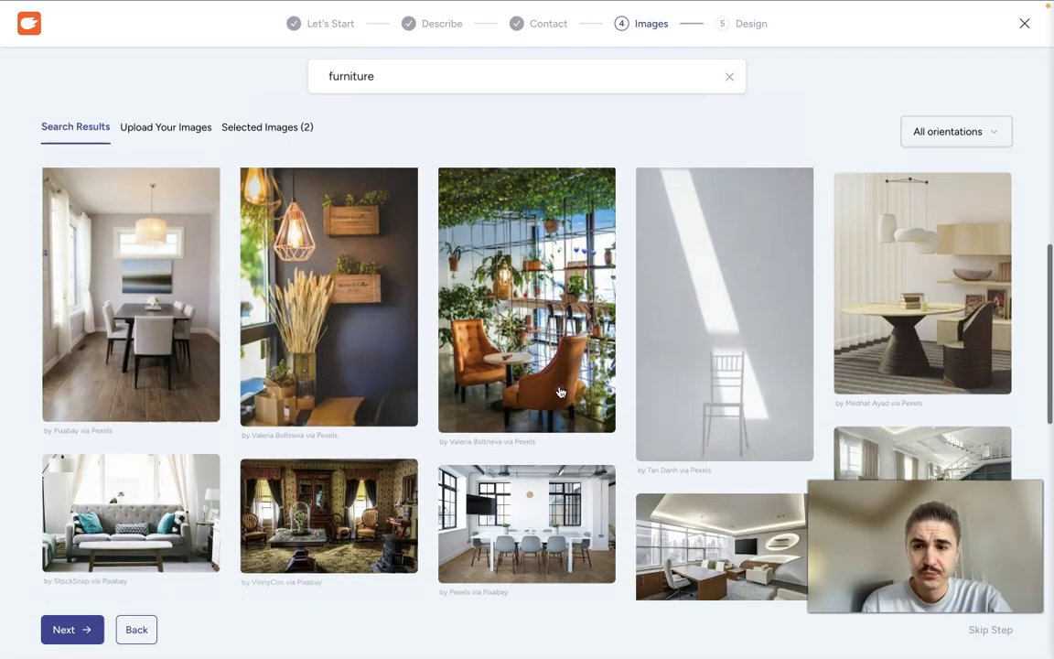
scroll(560, 391, down, 3)
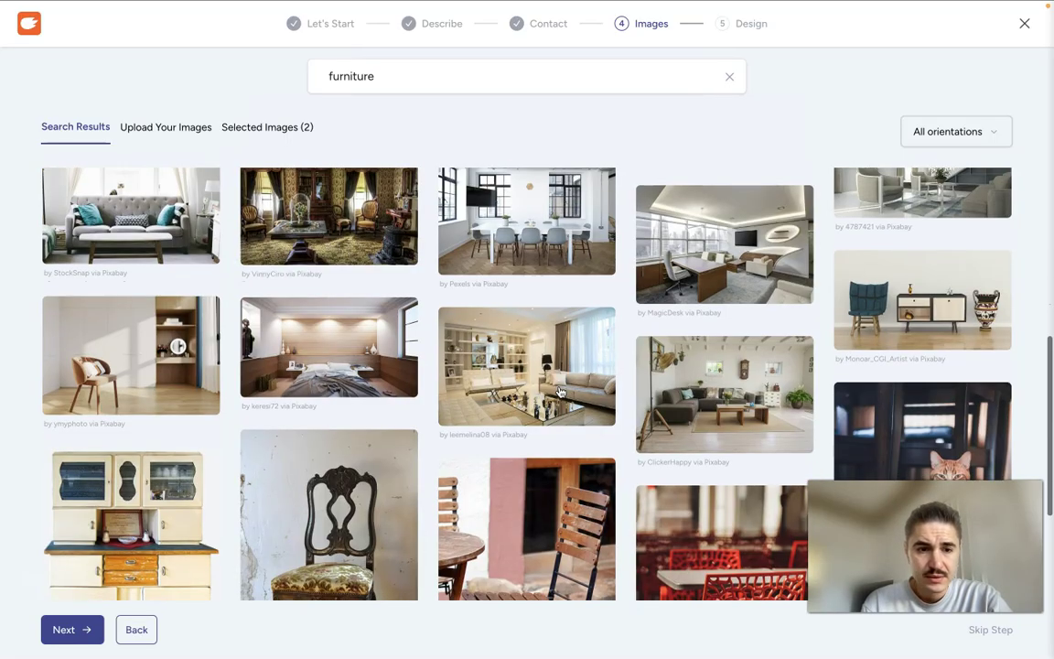
scroll(560, 391, down, 1)
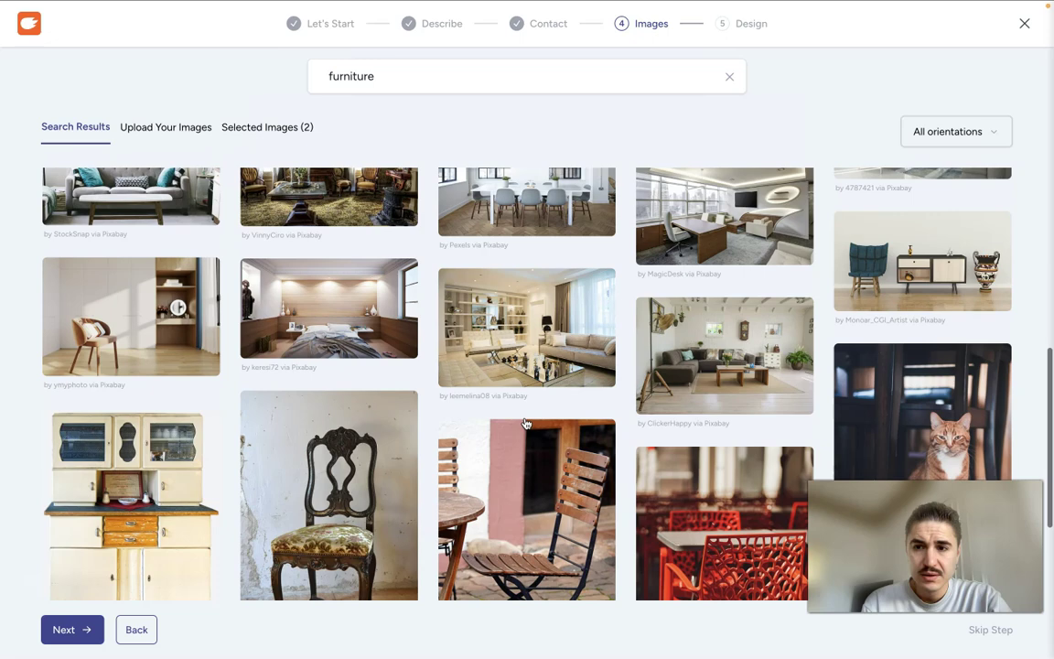
click(915, 265)
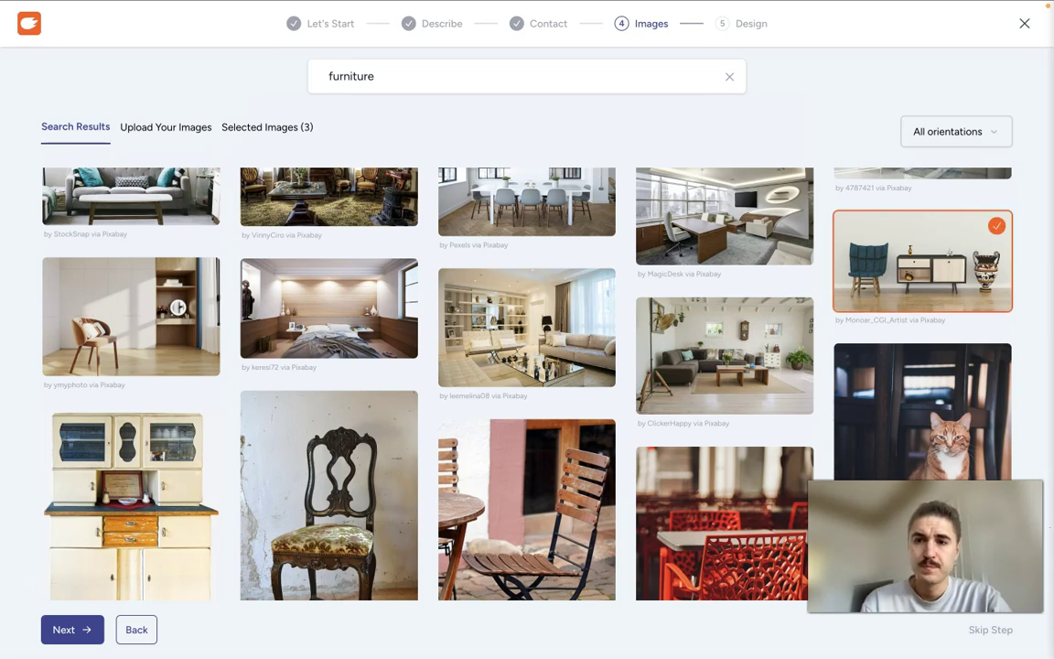
click(75, 635)
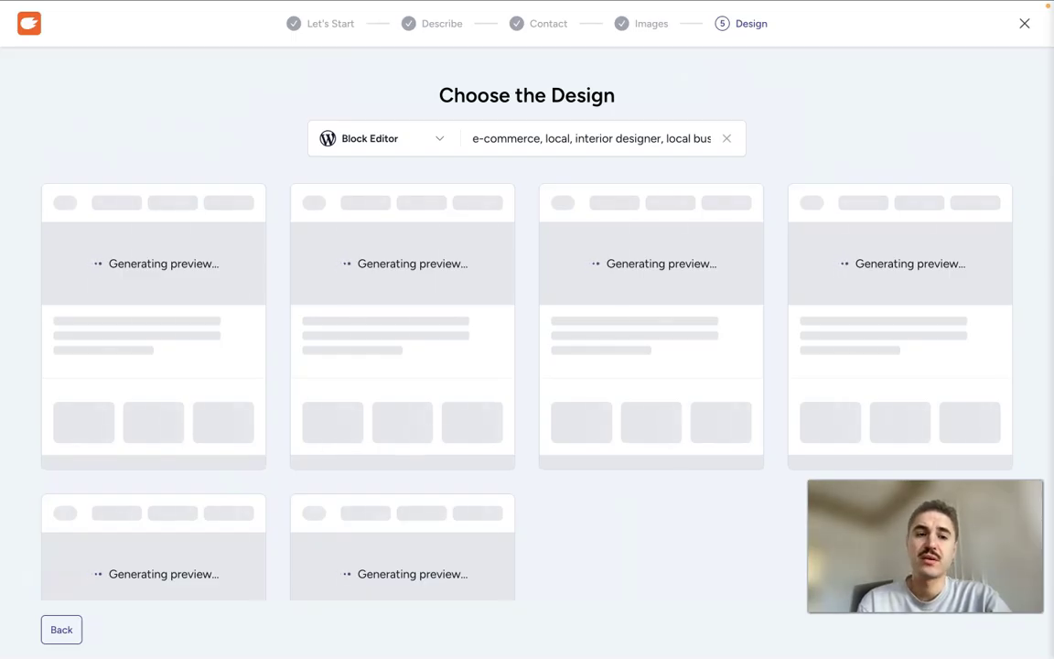
Look through the generated Block Editor design previews for the furniture website.
scroll(331, 377, down, 10)
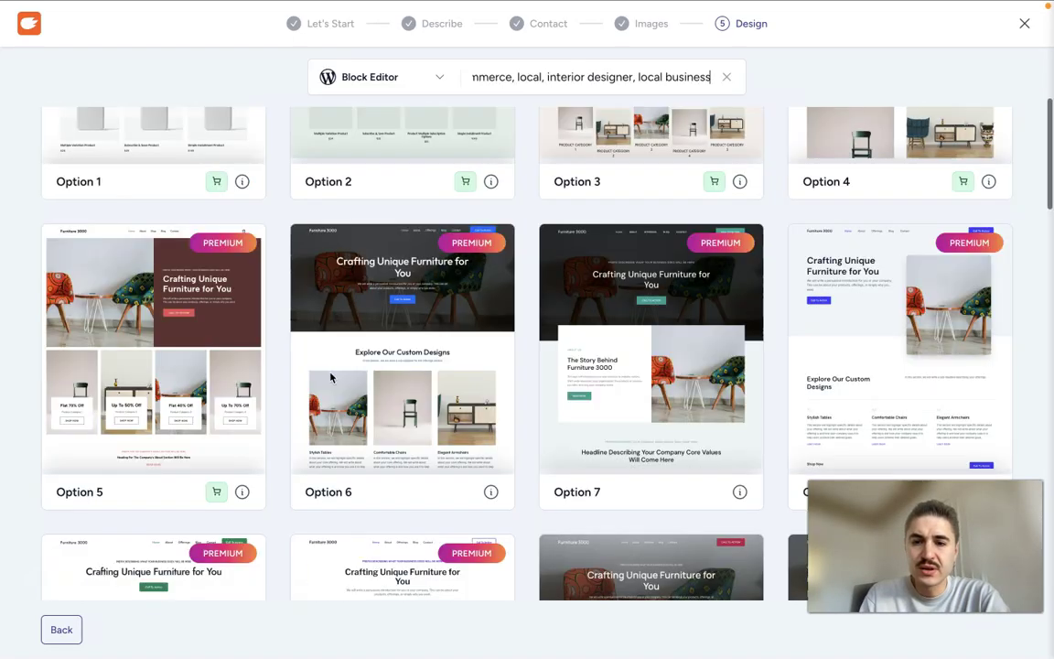
scroll(331, 377, down, 8)
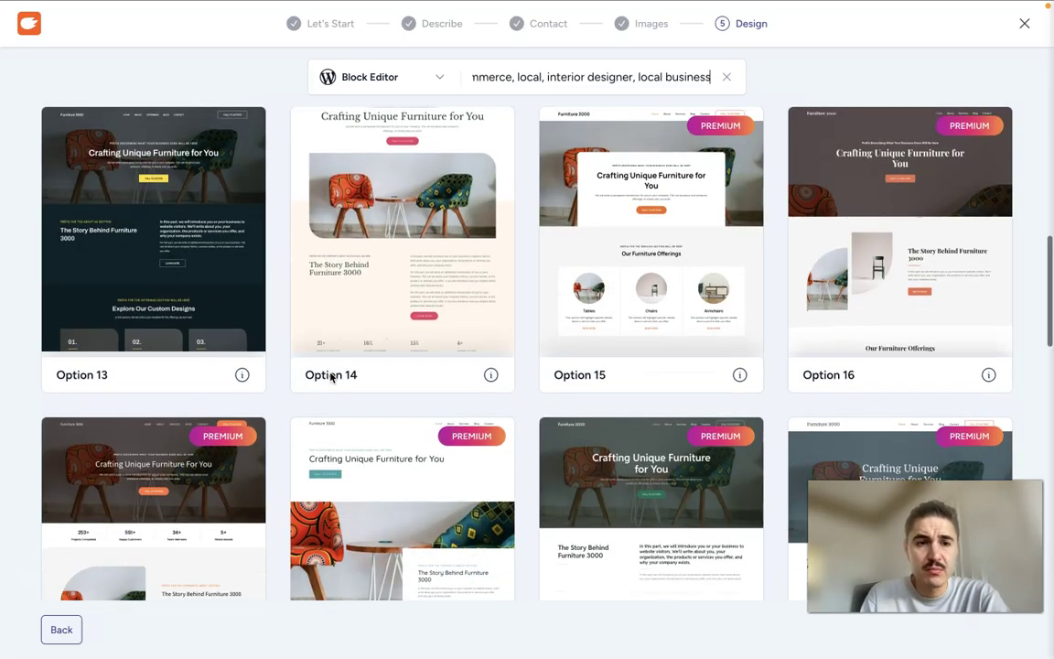
scroll(452, 441, down, 7)
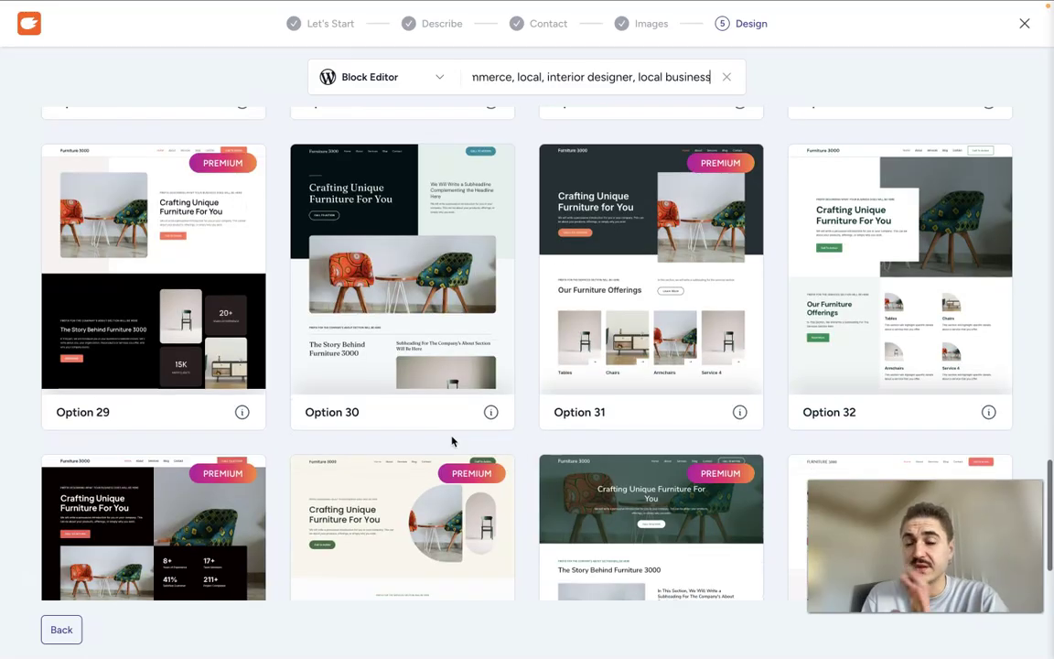
scroll(452, 441, down, 5)
scroll(452, 441, down, 5)
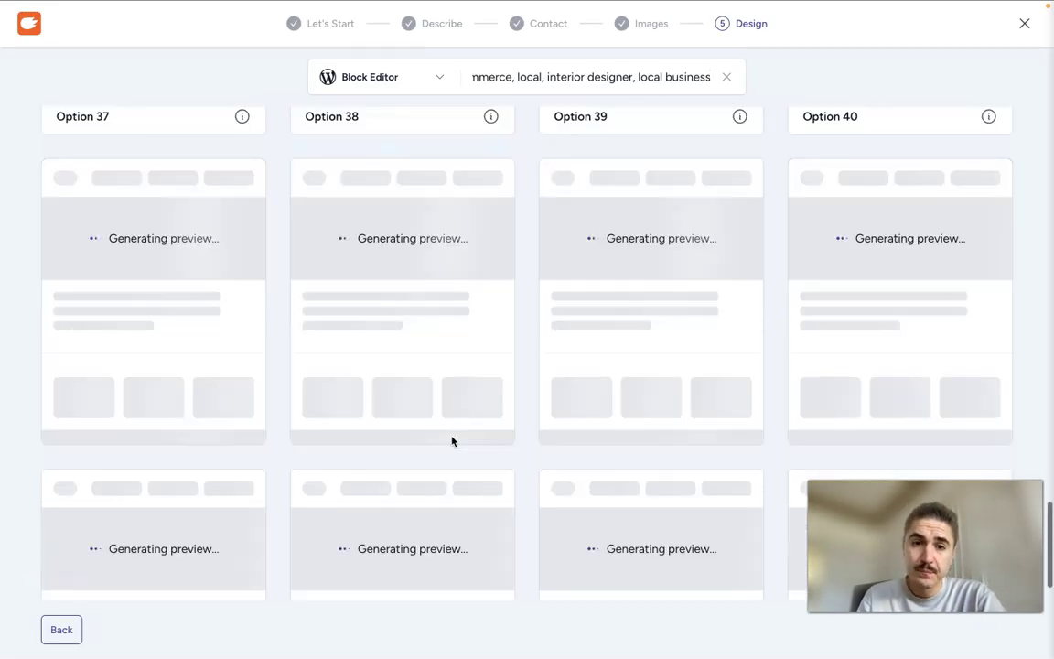
scroll(452, 440, up, 3)
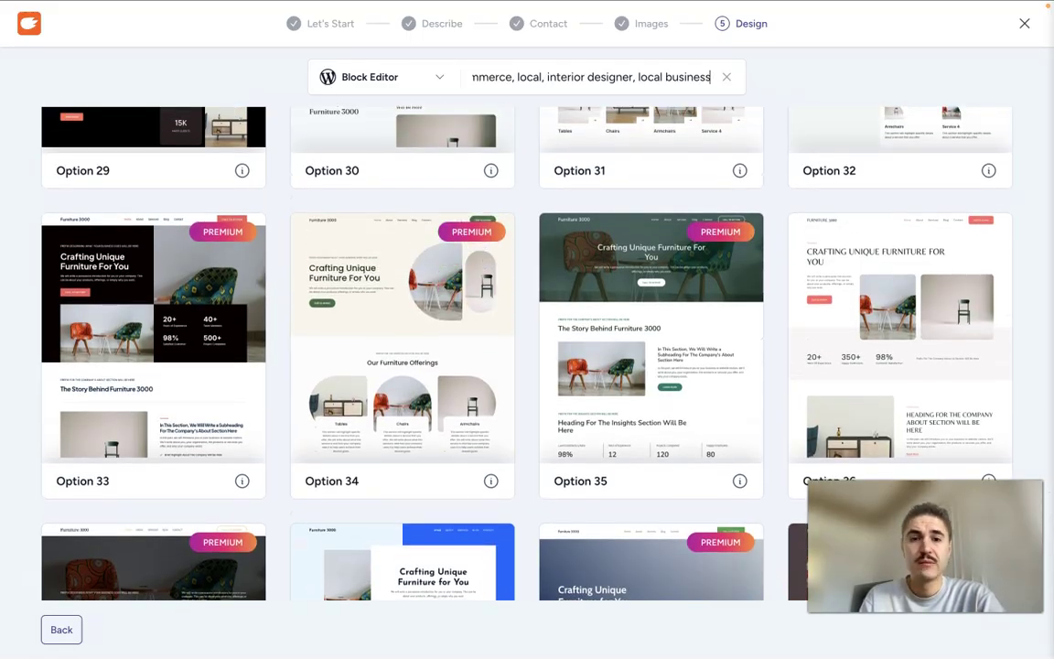
scroll(889, 388, up, 1)
scroll(892, 390, down, 1)
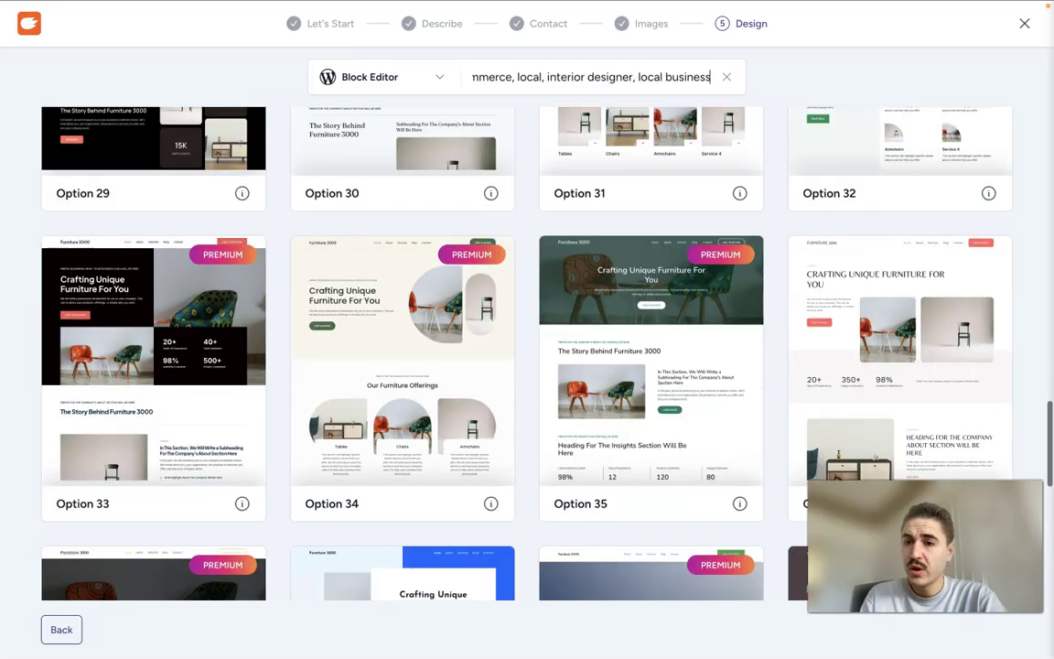
Choose the white design with the uppercase serif heading, coral accents and two chair images, and set its font pair to Poppins & Lato.
click(891, 391)
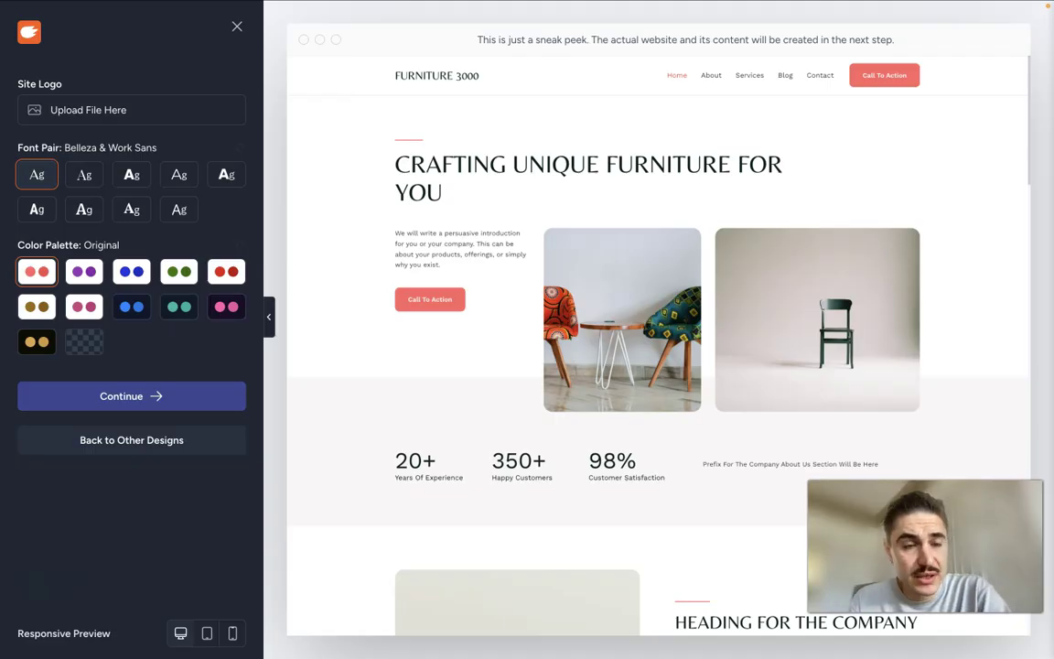
click(84, 179)
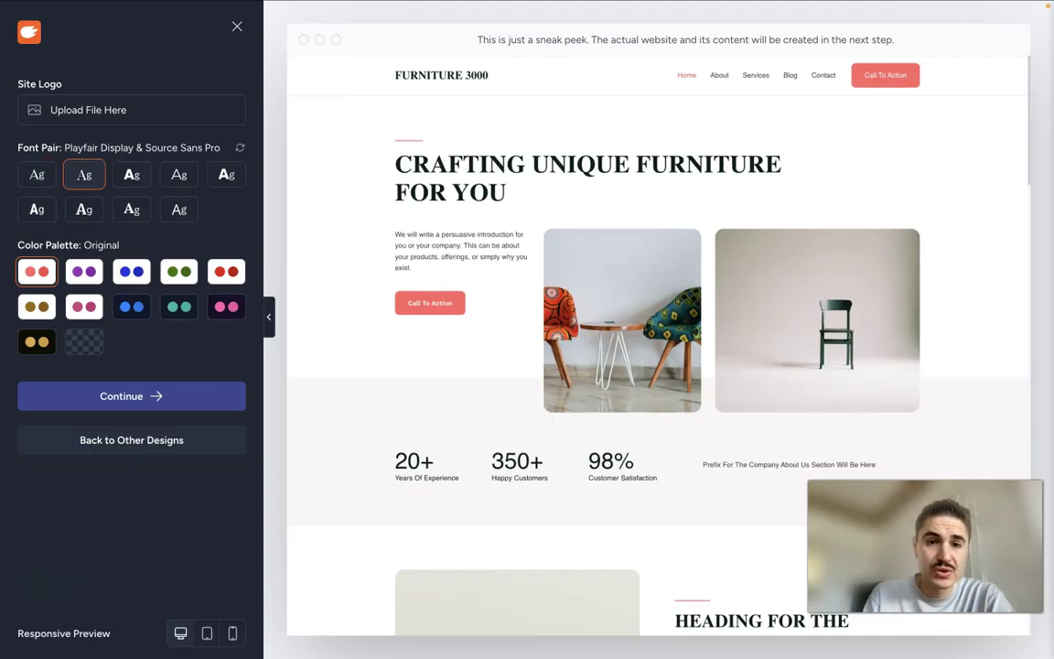
click(131, 176)
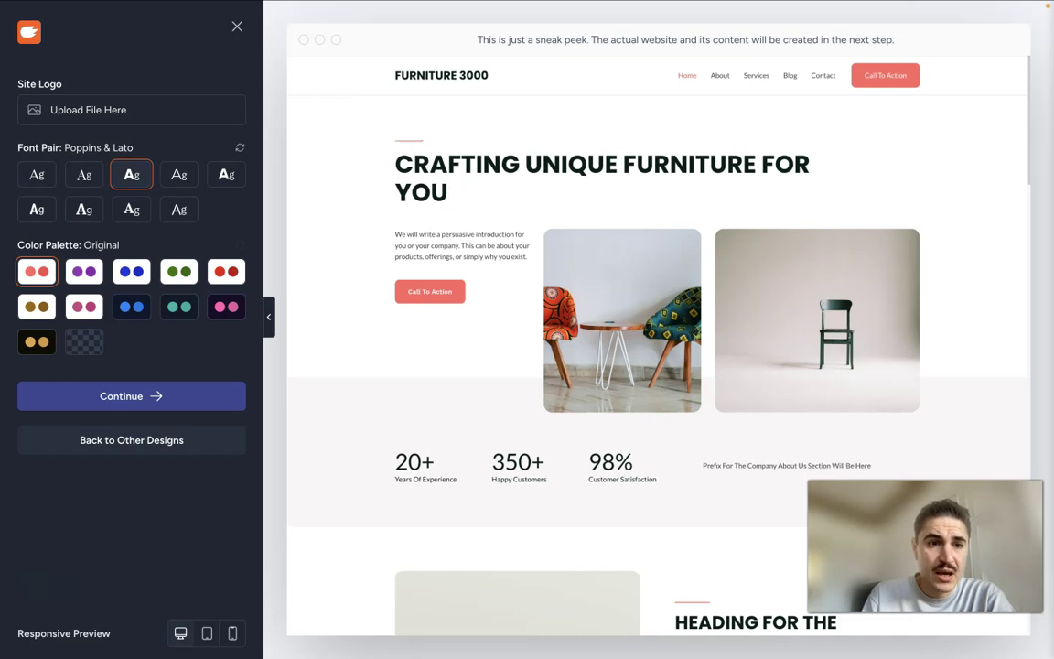
Try the blue and green color palettes, apply the red one on white, and continue to the feature selection.
click(131, 271)
click(178, 271)
click(237, 276)
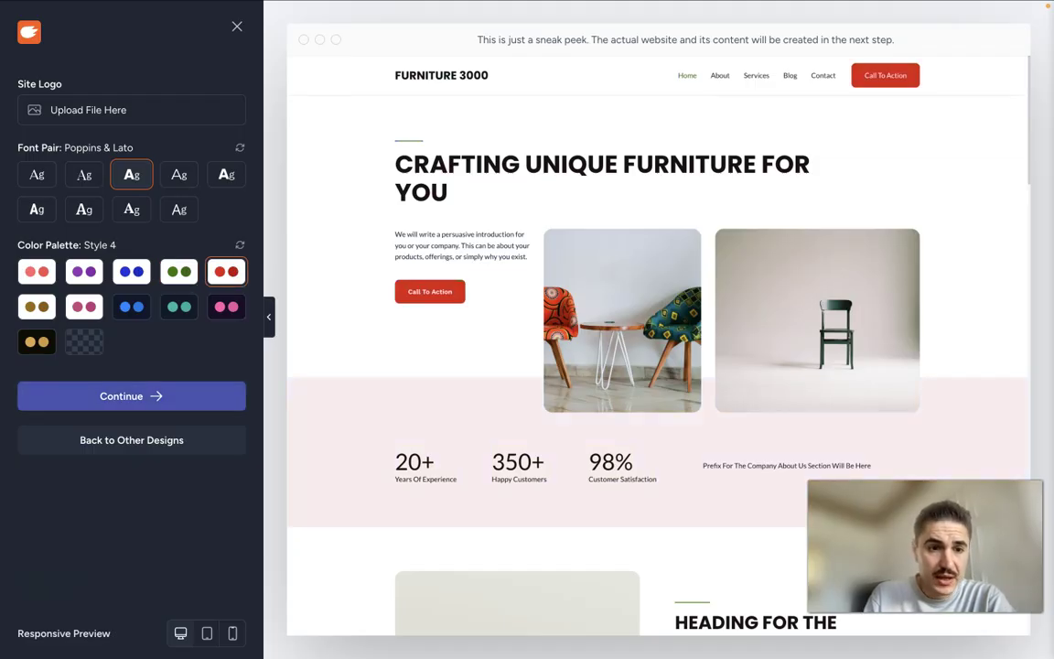
click(129, 396)
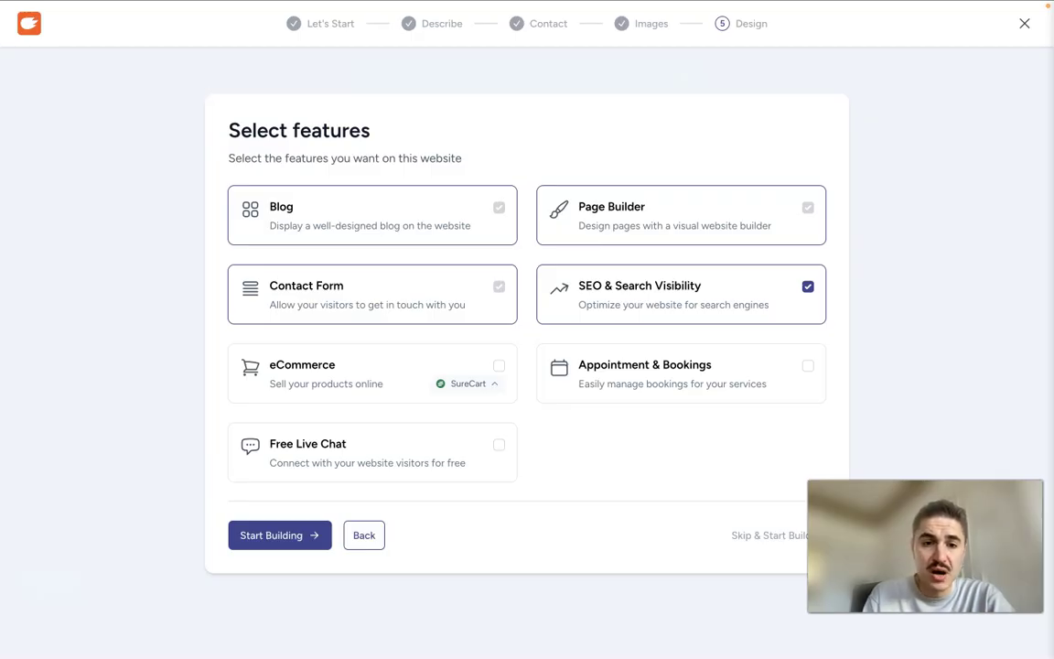
Add the eCommerce and Free Live Chat features and start building the website.
click(449, 346)
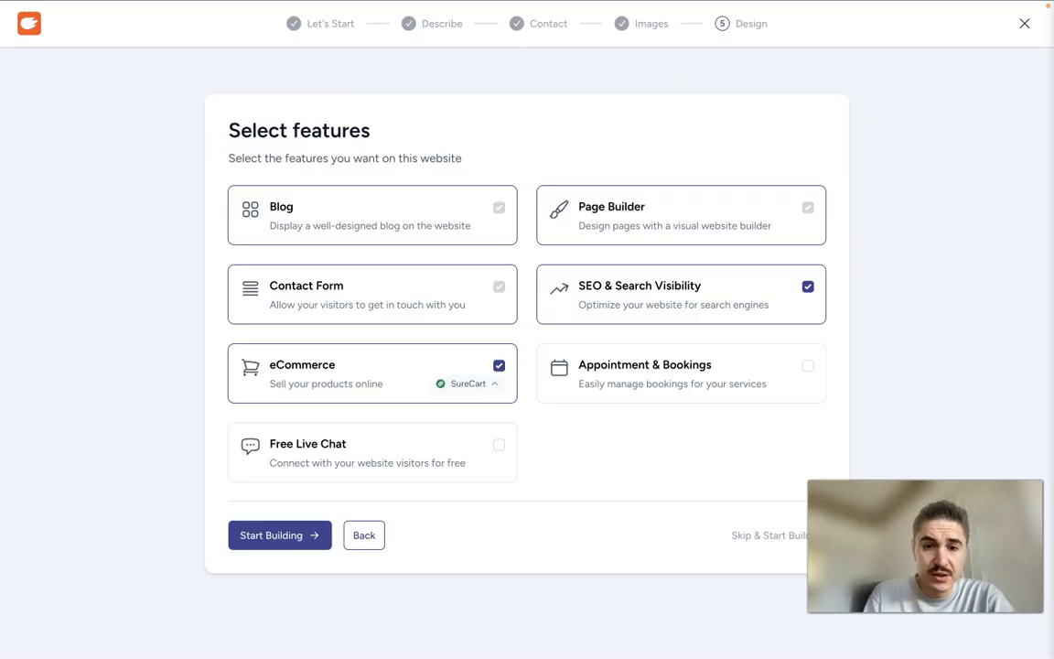
click(499, 446)
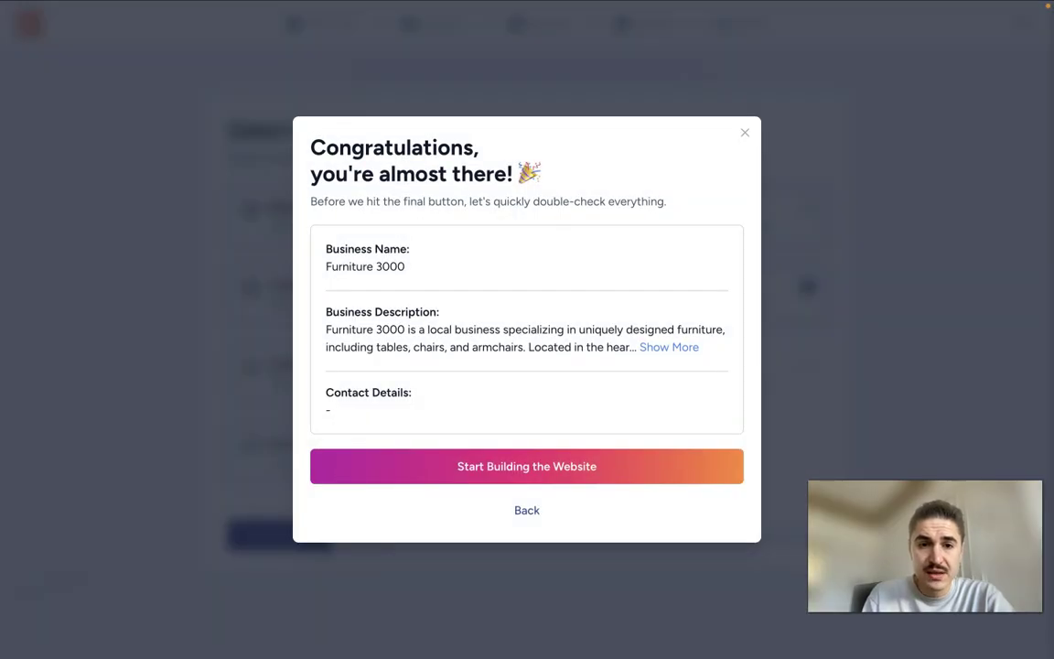
key(Return)
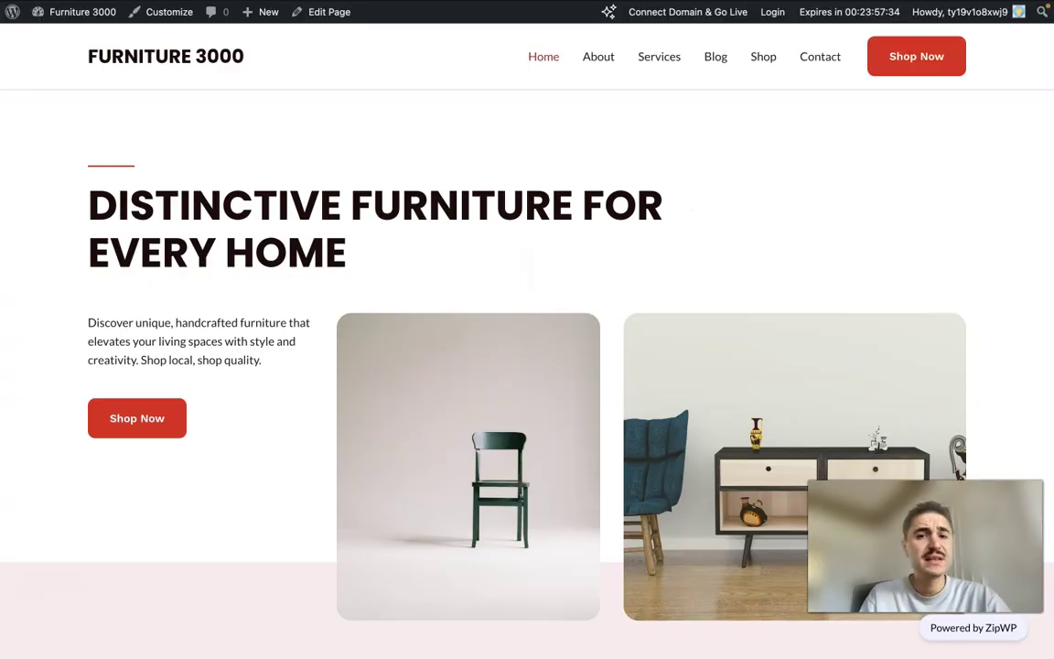
Follow the hero section's Shop Now link on the generated site and examine the contact cards, form and map on that page.
scroll(309, 292, down, 2)
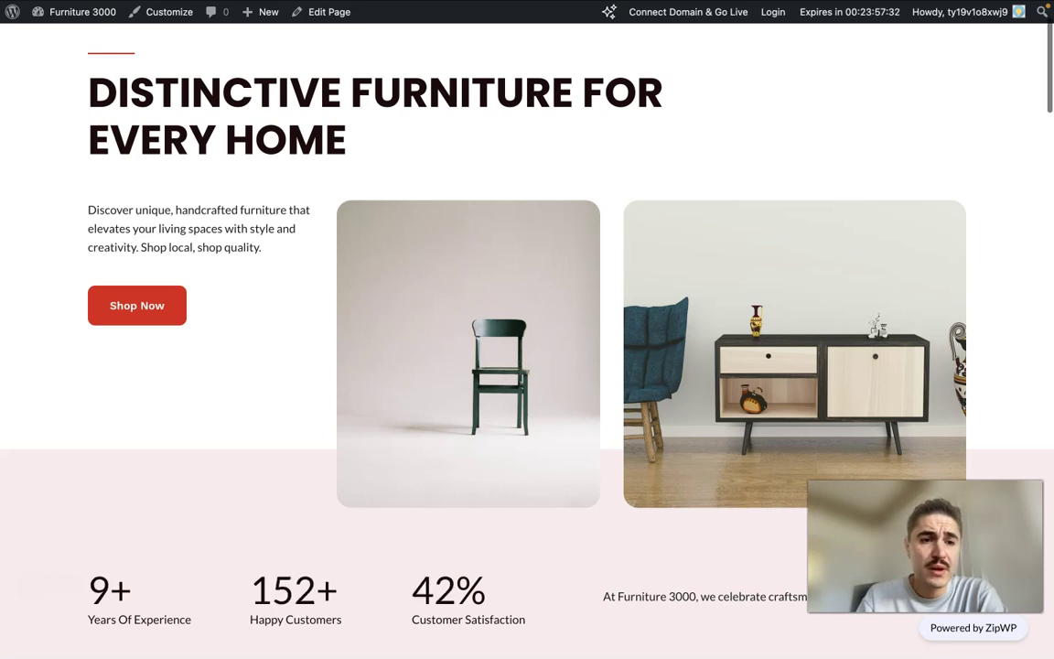
click(137, 305)
scroll(96, 261, down, 6)
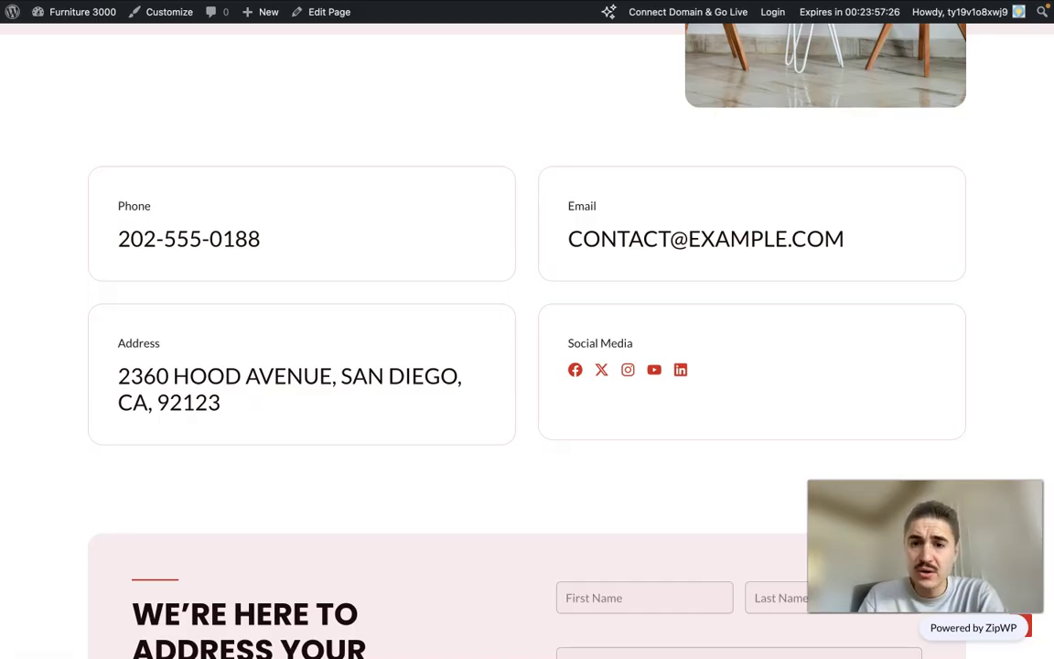
scroll(611, 228, down, 3)
scroll(611, 228, up, 9)
scroll(611, 229, down, 3)
scroll(612, 231, down, 20)
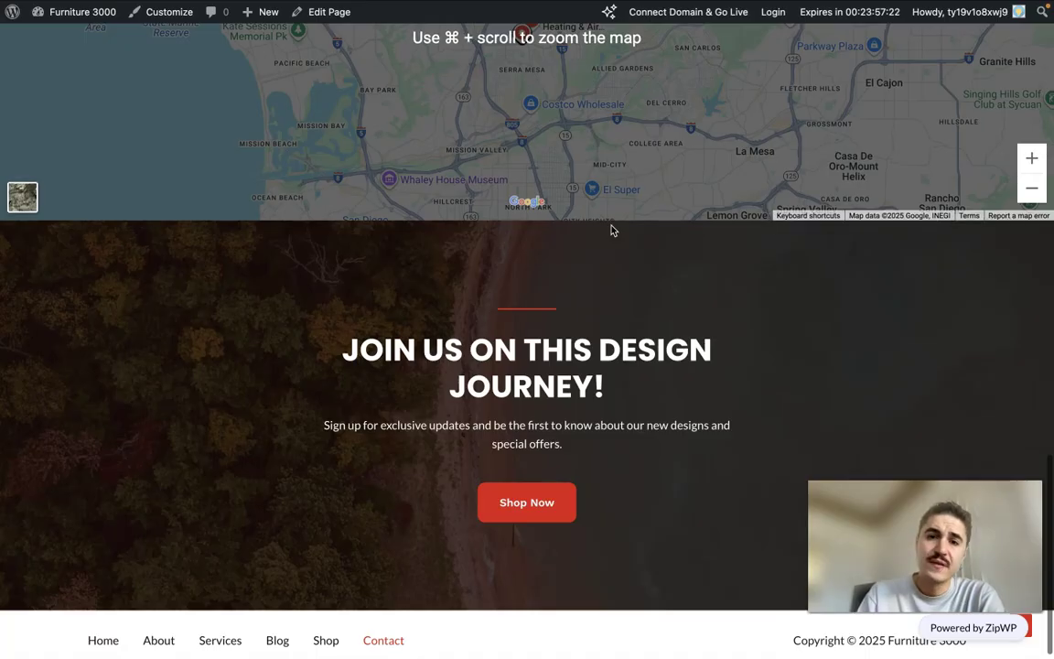
scroll(609, 228, down, 1)
scroll(609, 228, up, 20)
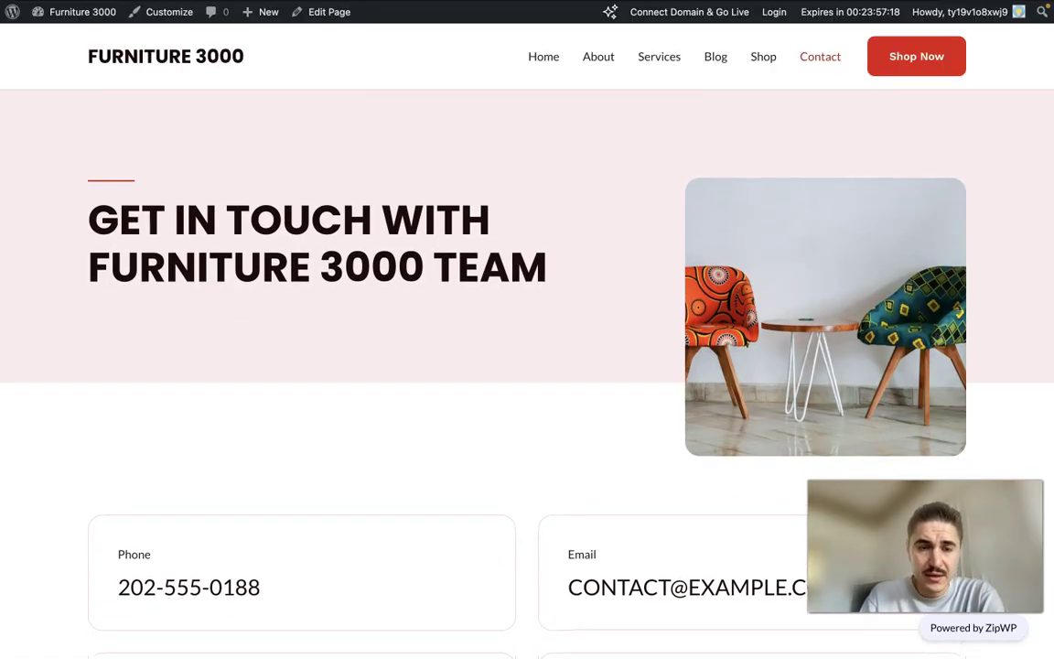
Return to the home page and look through its statistics, commitment, furniture offerings and call-to-action sections.
key(super+bracketleft)
scroll(418, 510, down, 5)
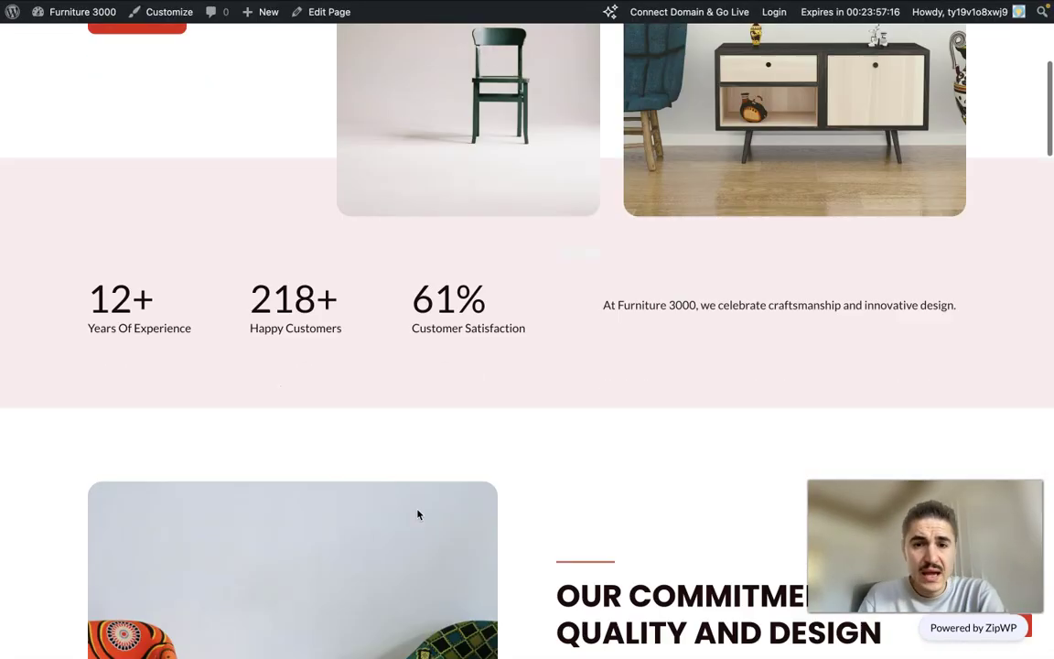
scroll(418, 515, down, 3)
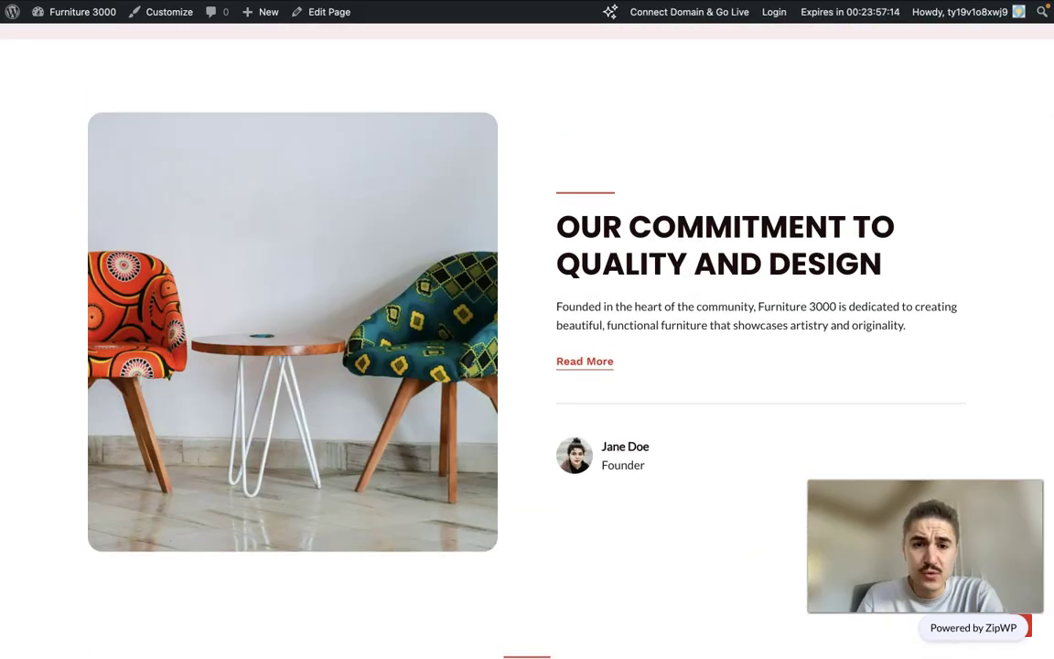
scroll(418, 515, down, 1)
scroll(675, 392, down, 15)
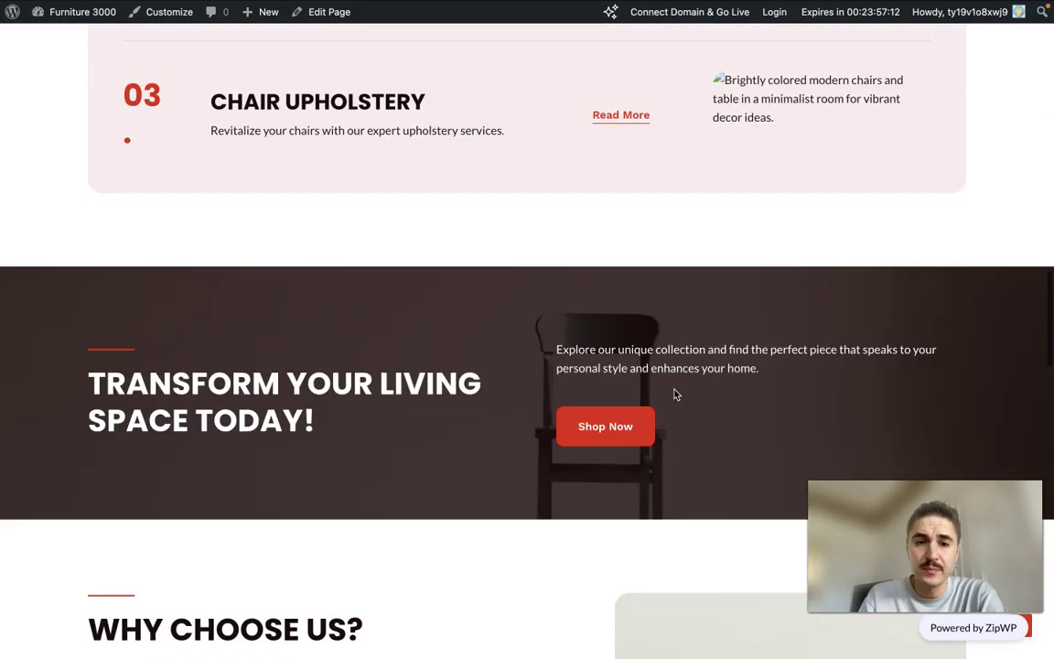
Open the home page in the editor, dismiss the welcome guide, and try the AI assistant's Fix Grammar on the main heading.
scroll(674, 390, up, 20)
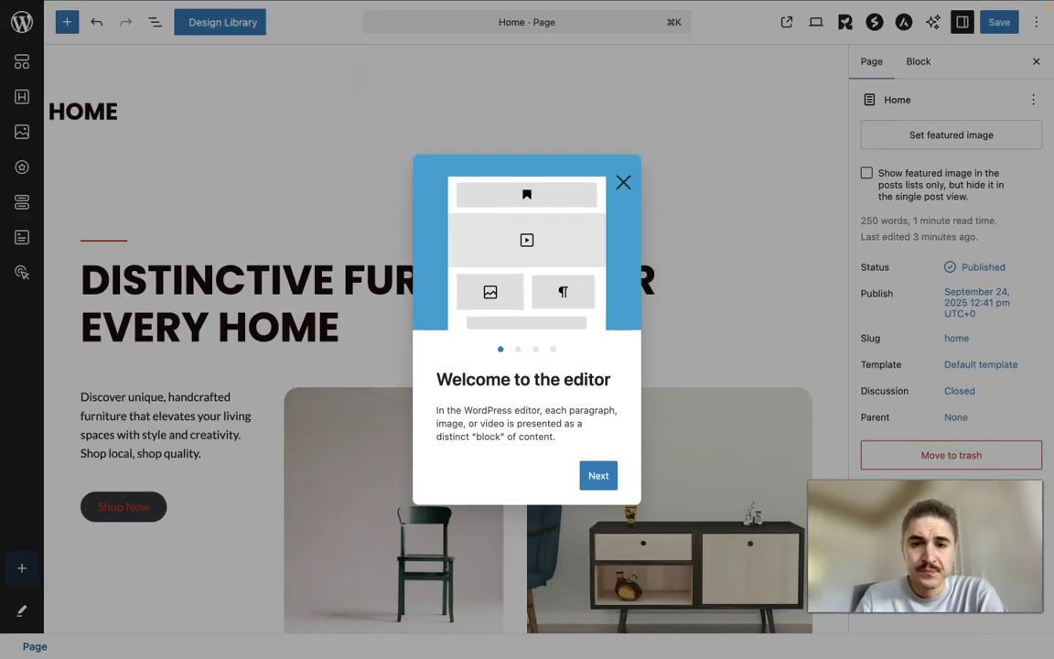
key(Escape)
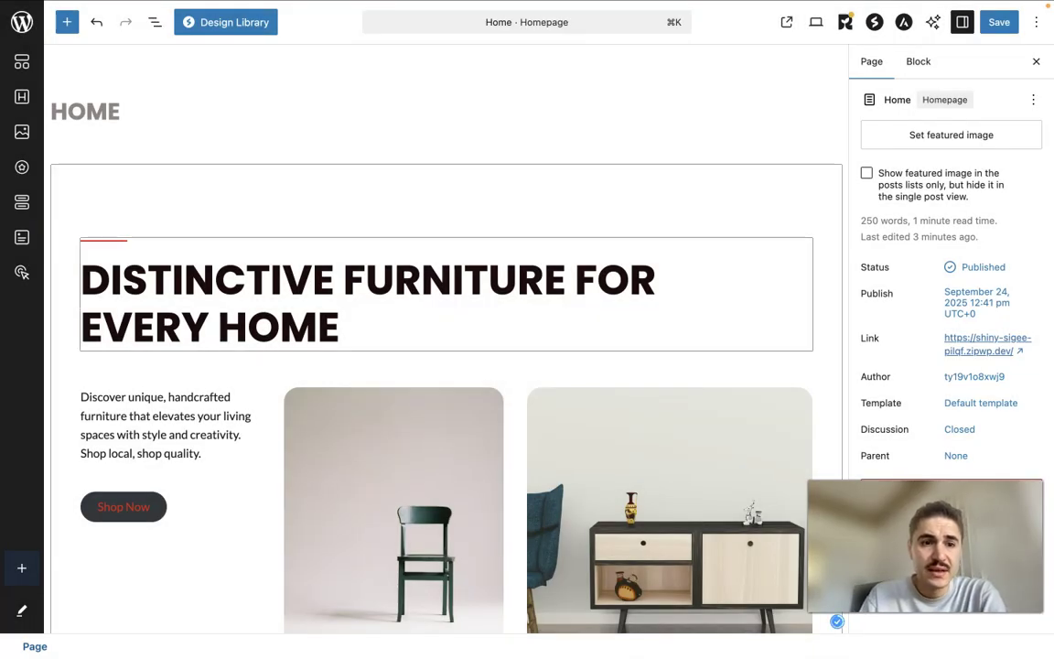
triple_click(226, 284)
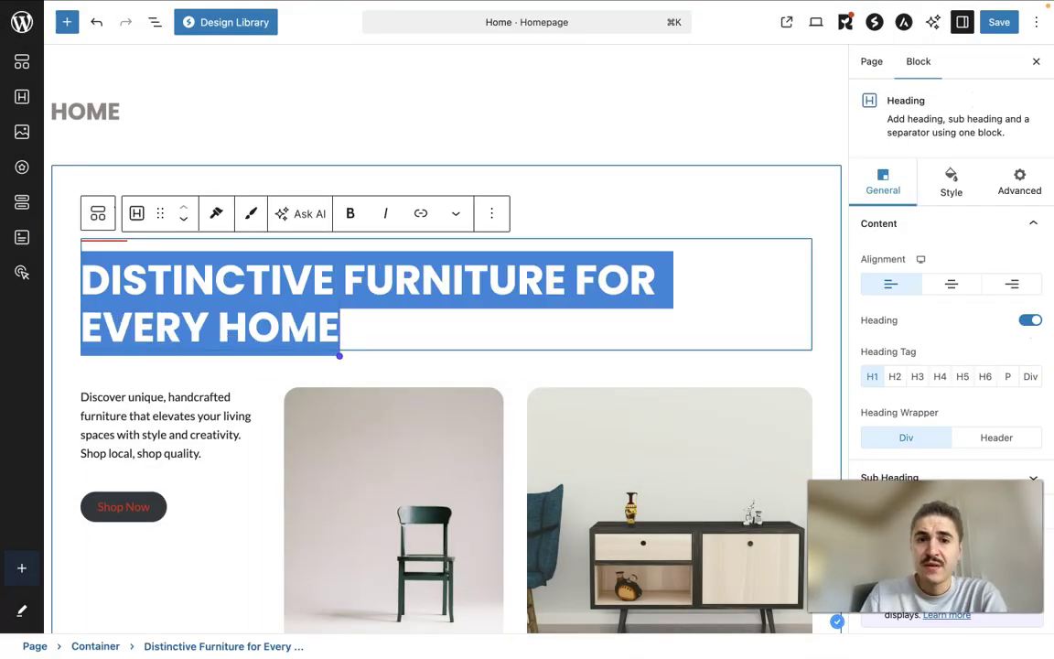
click(419, 296)
triple_click(419, 296)
click(295, 215)
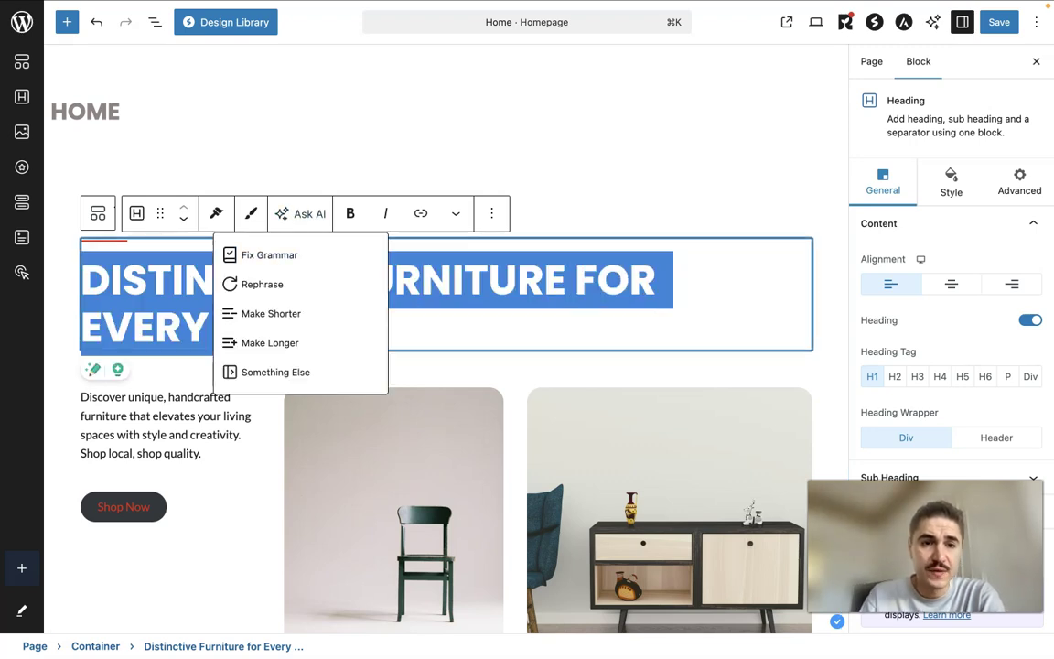
click(270, 255)
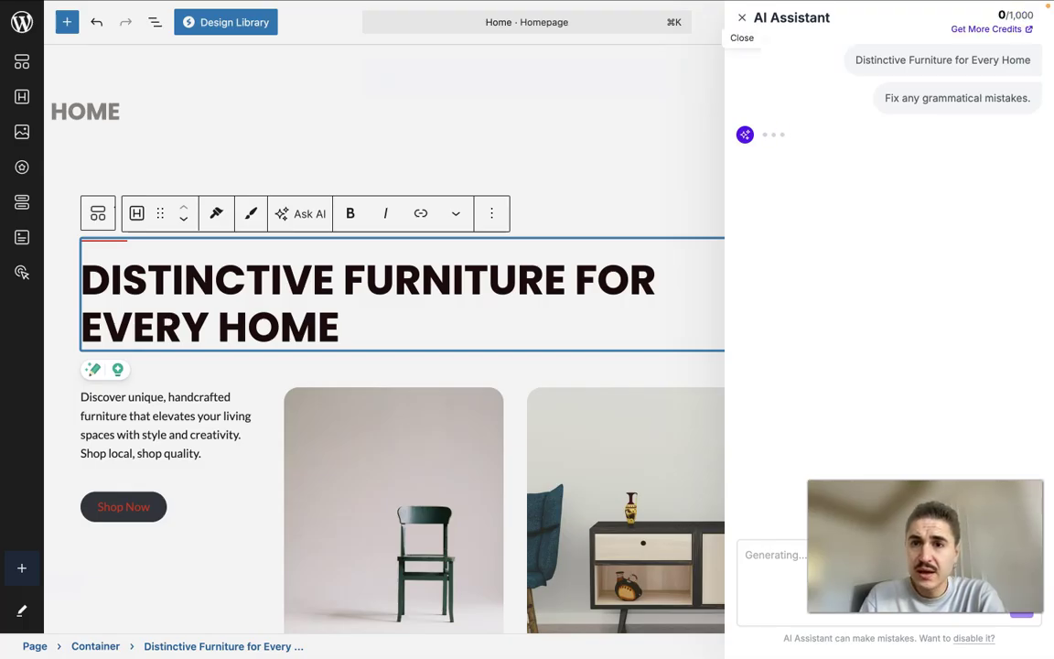
click(741, 18)
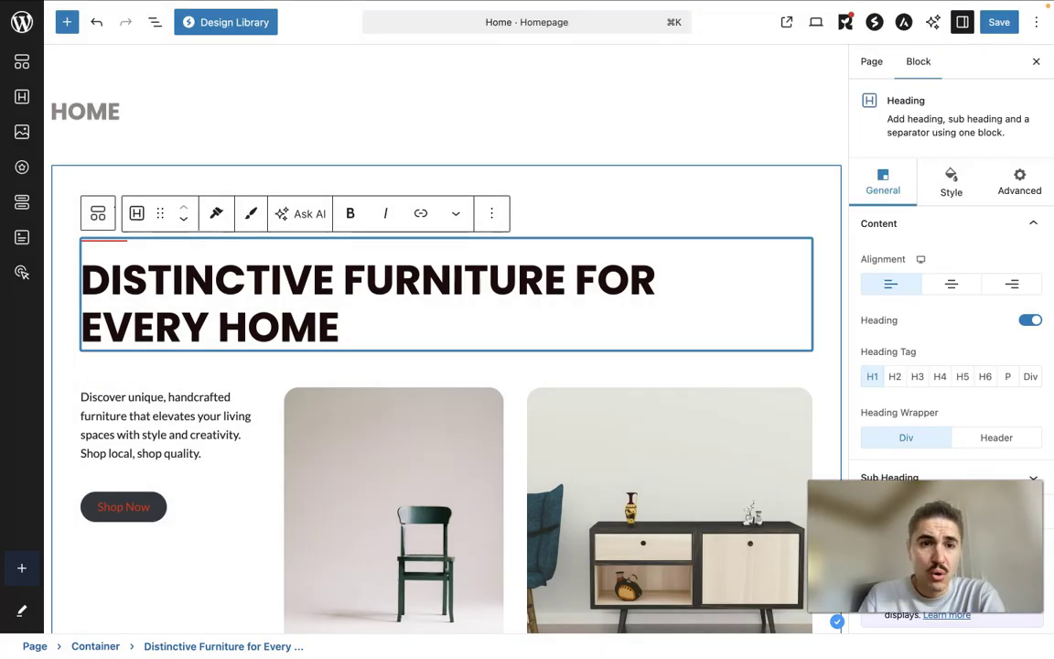
Rephrase the main heading with AI and replace it with the suggestion "Unique Furnishings for Every Household.".
double_click(280, 278)
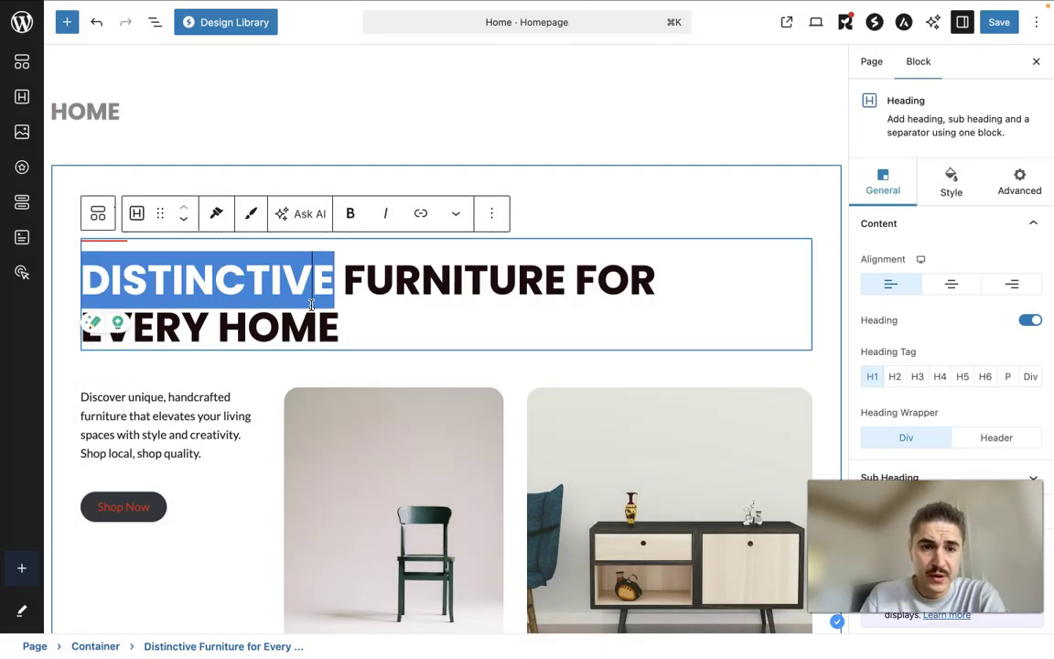
triple_click(311, 305)
click(302, 213)
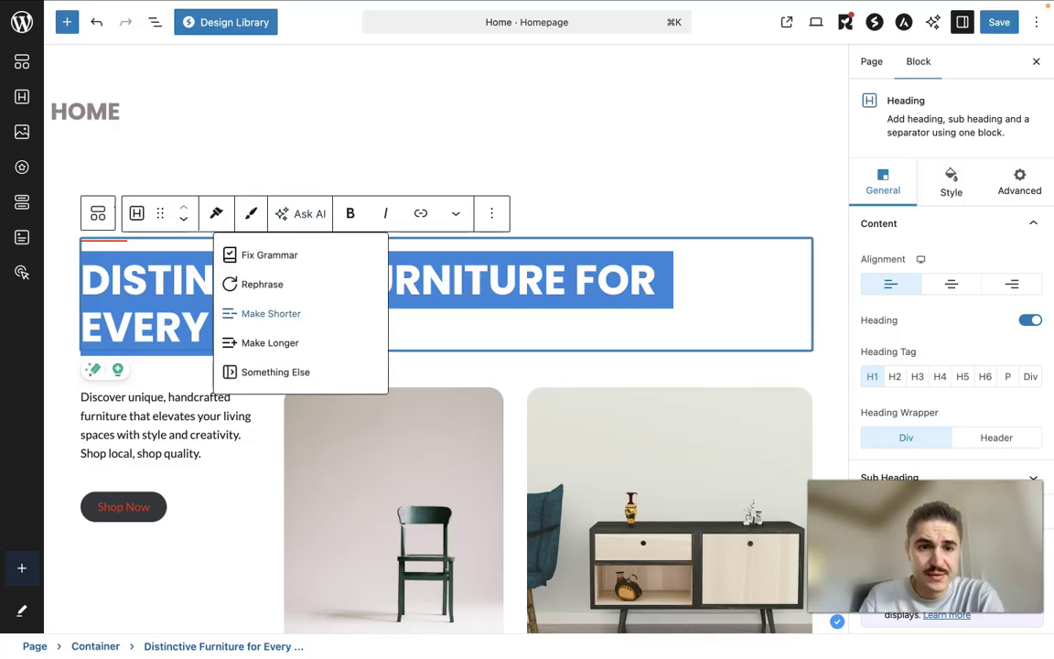
click(262, 283)
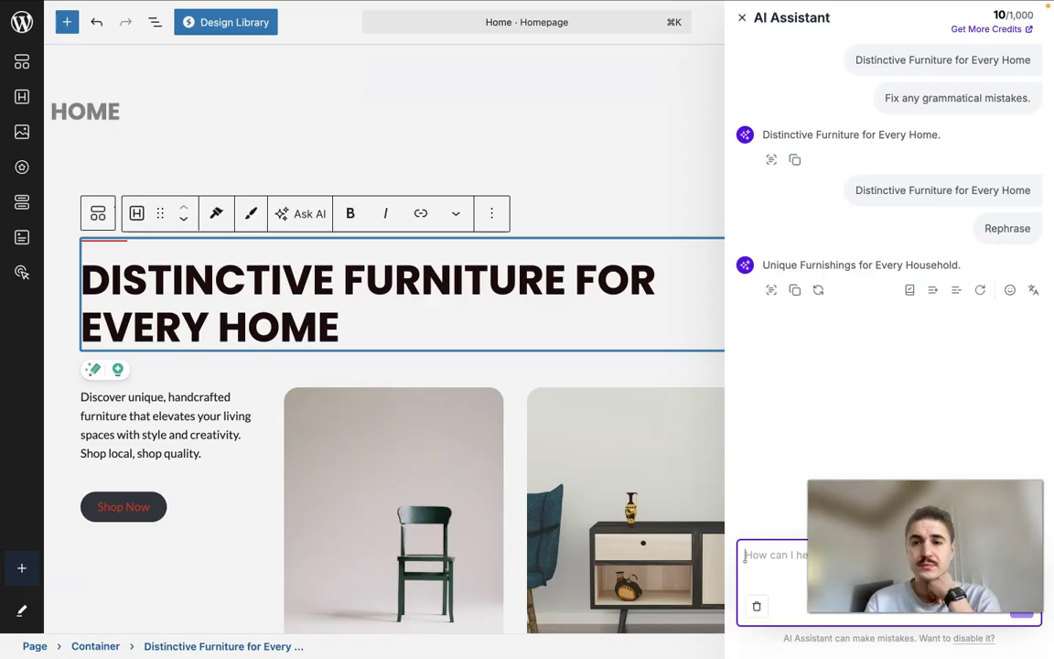
click(772, 289)
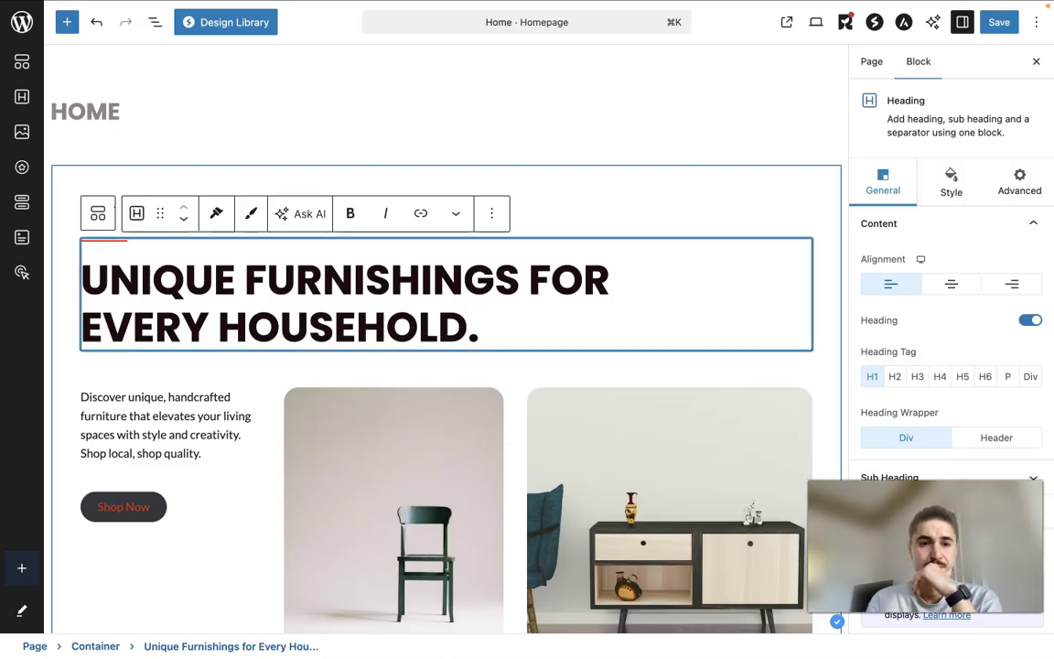
Look through the home page's sections in the editor and inspect the block options for the image of the two patterned chairs.
click(98, 212)
click(183, 324)
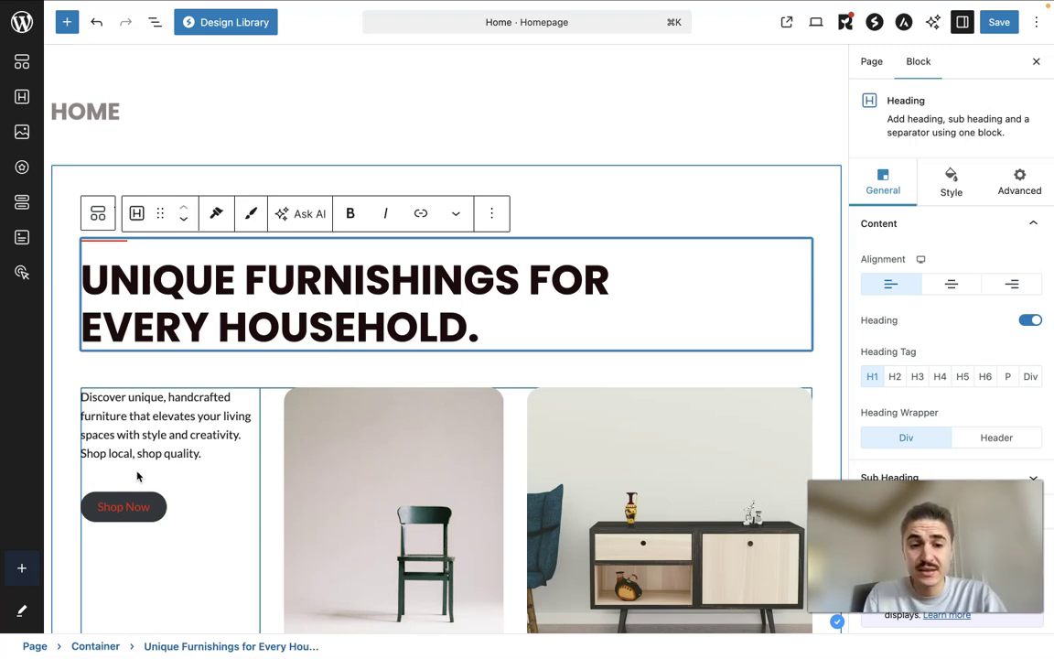
click(344, 337)
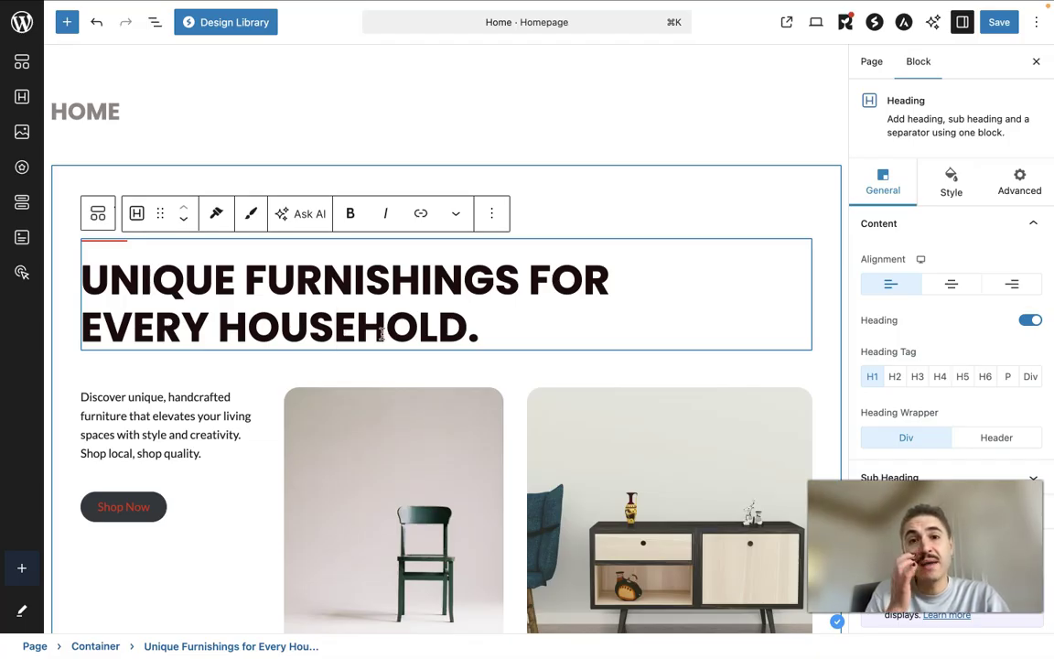
scroll(379, 331, down, 5)
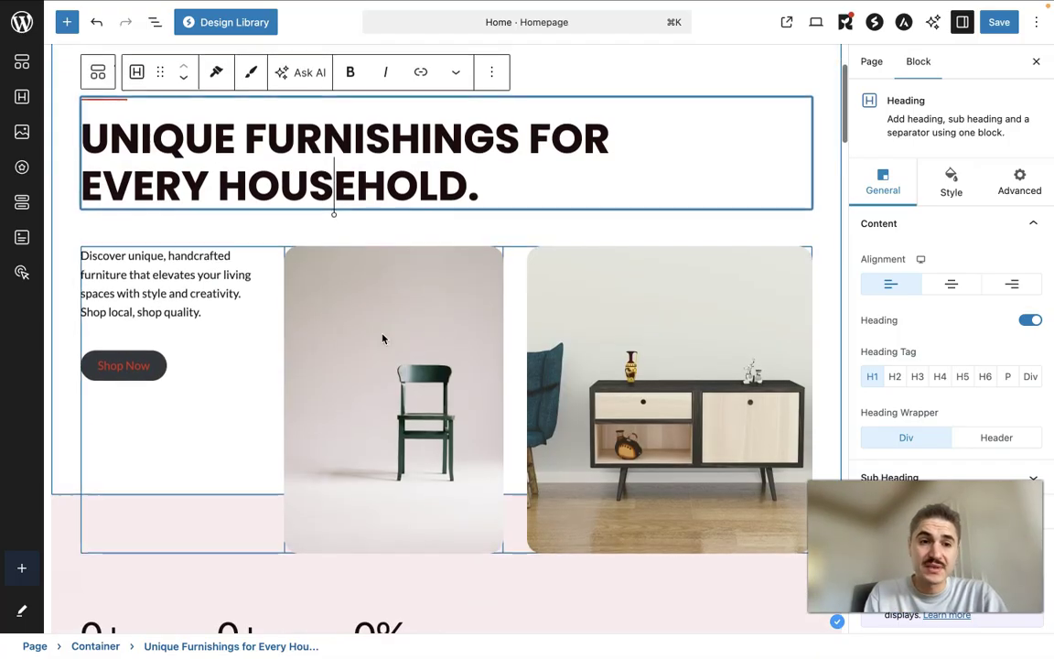
scroll(165, 224, down, 1)
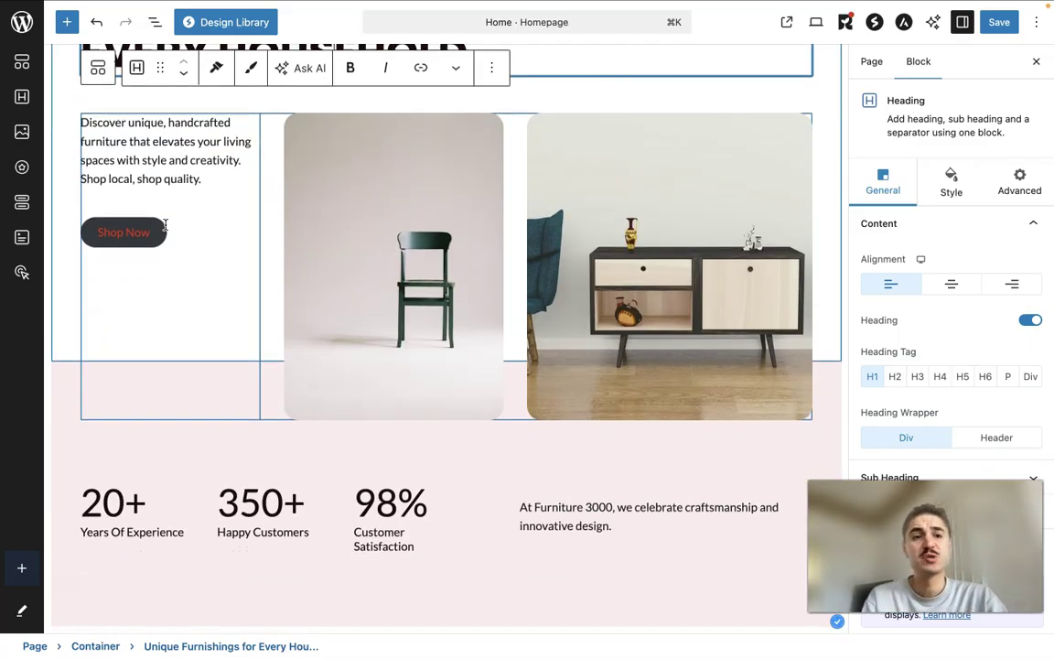
scroll(165, 227, down, 10)
scroll(165, 229, up, 3)
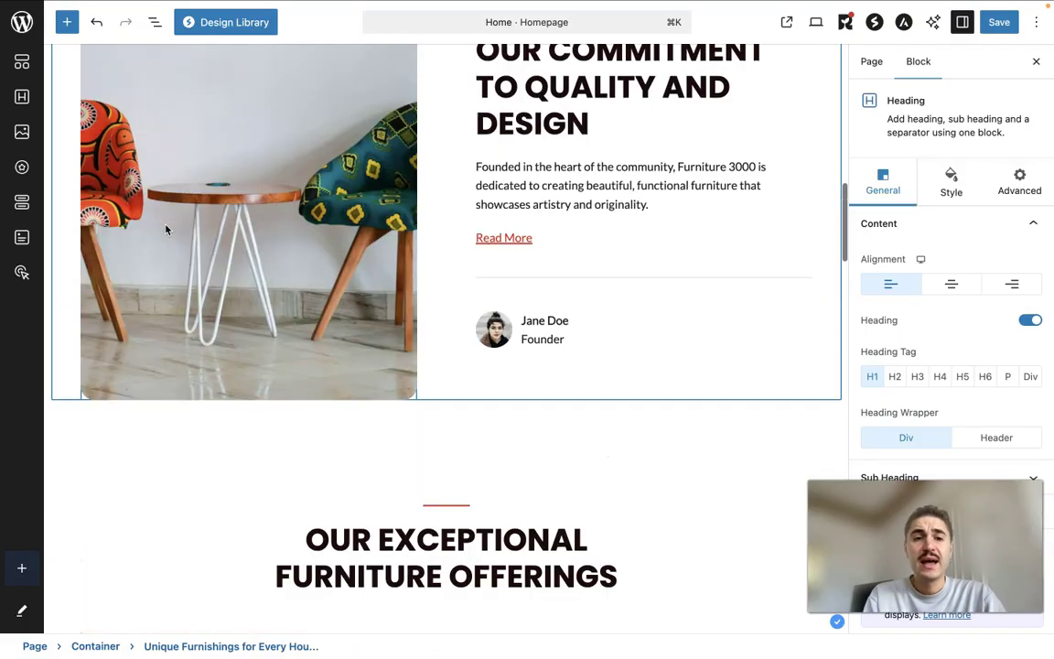
click(166, 229)
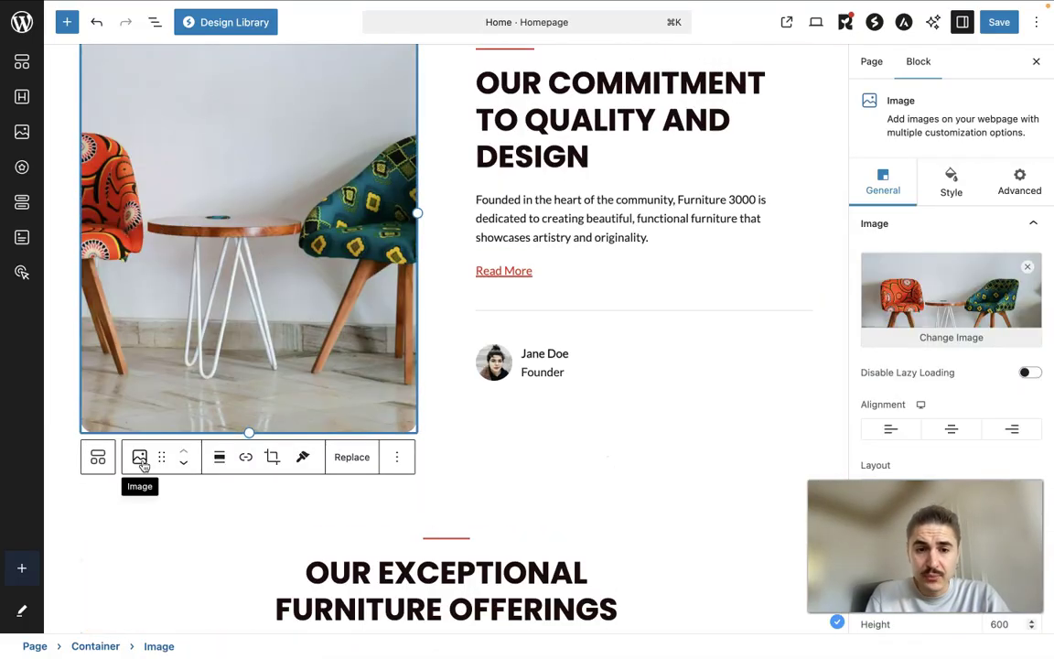
scroll(311, 462, down, 15)
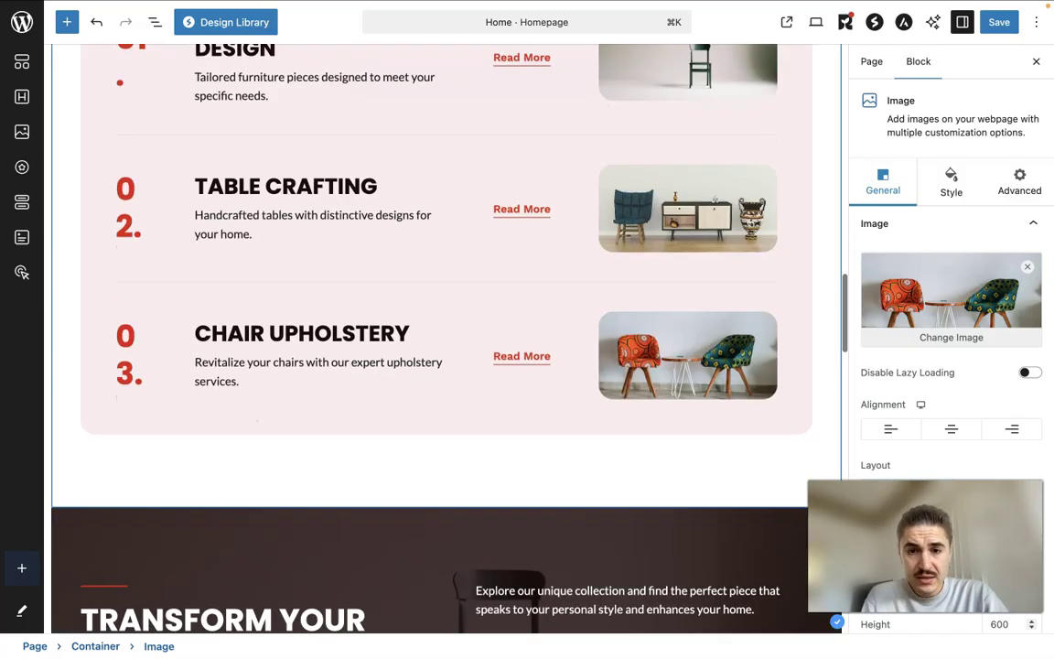
scroll(315, 462, down, 20)
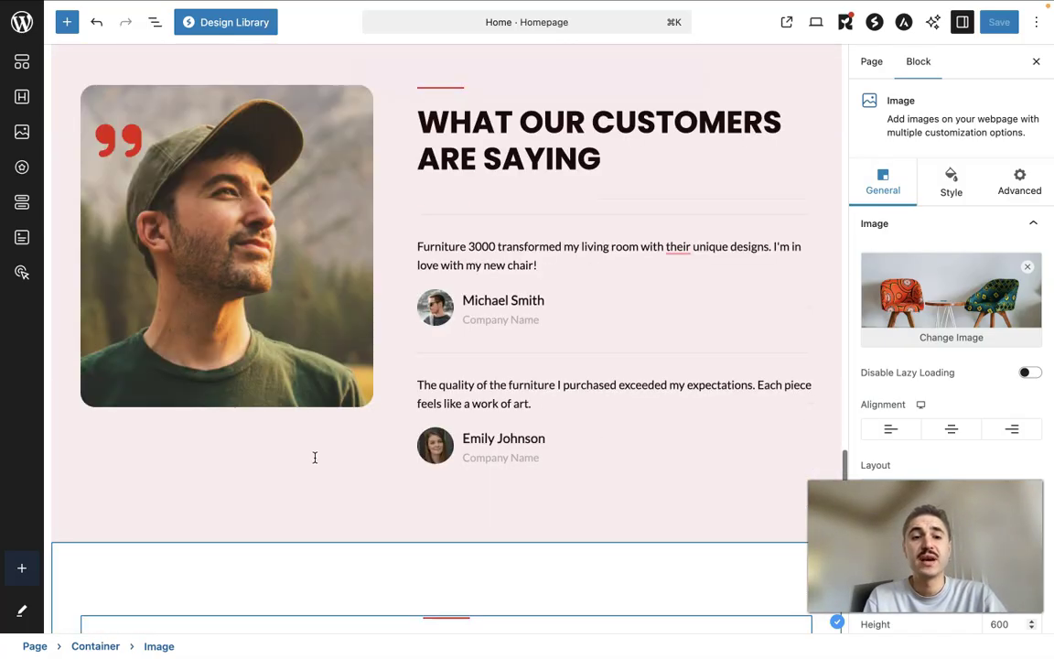
scroll(314, 462, up, 20)
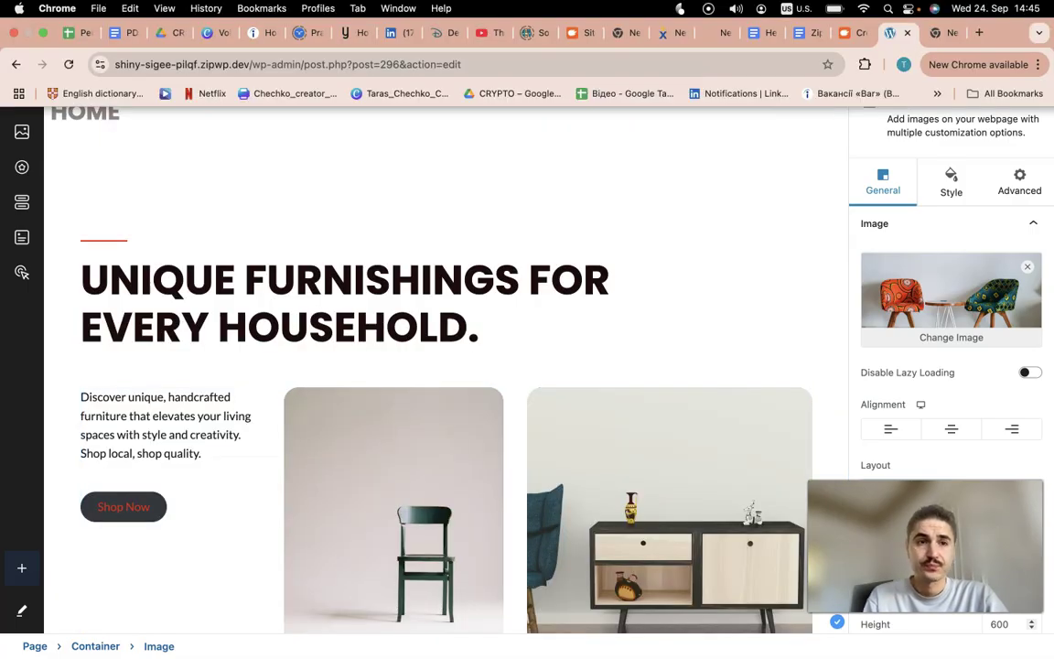
Leave the page editor and discard the unsaved heading change.
click(16, 64)
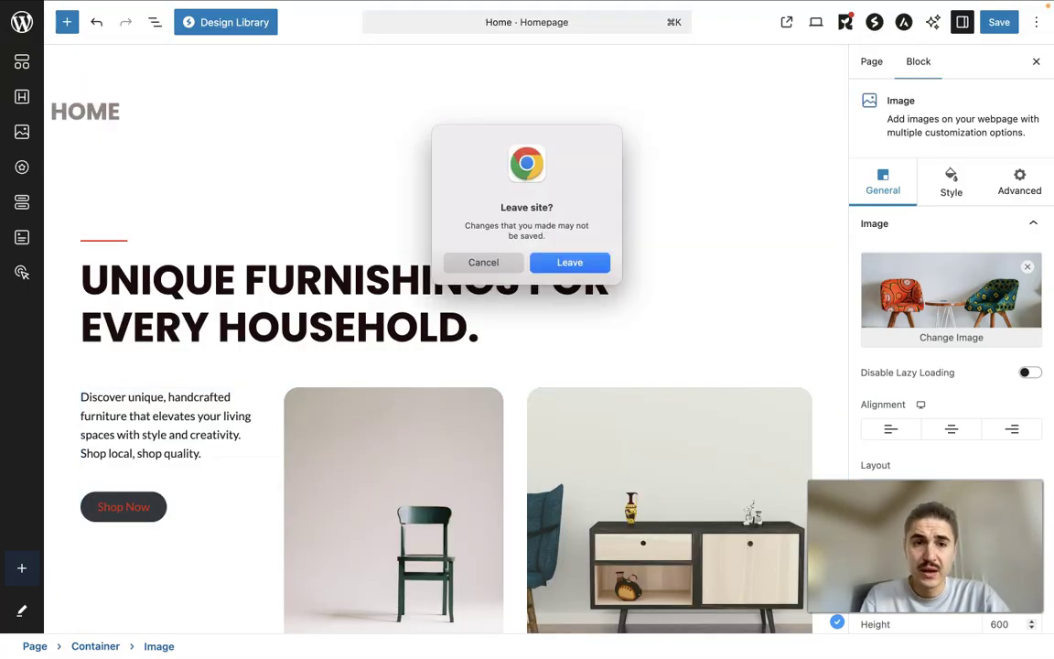
key(Return)
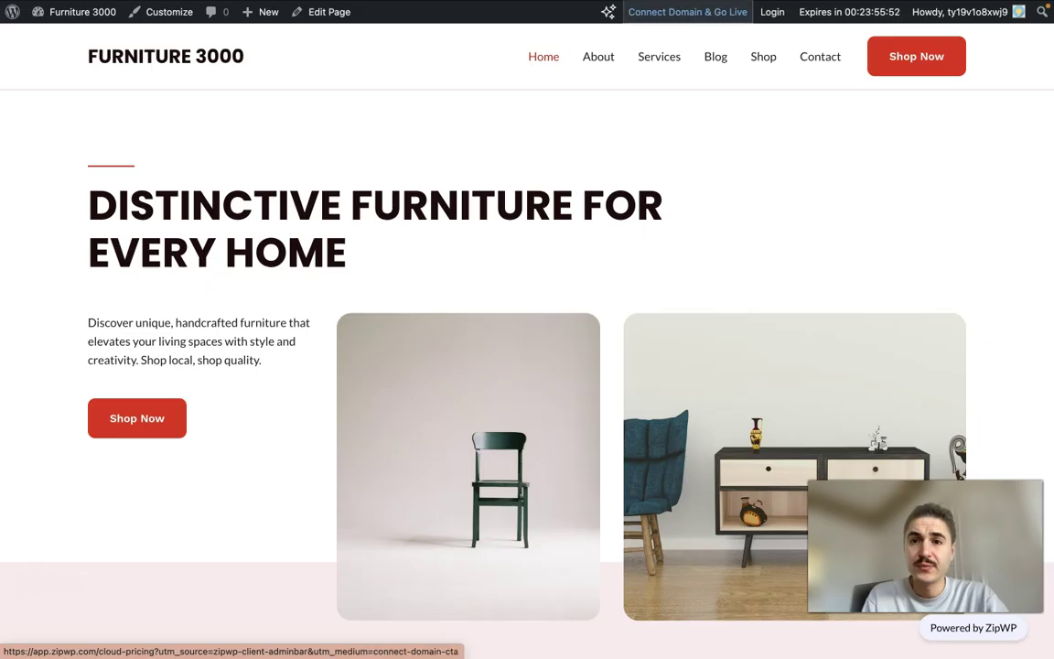
Open the domain connection and go-live offer and compare the Solo, Plus and Professional hosting plans.
click(687, 12)
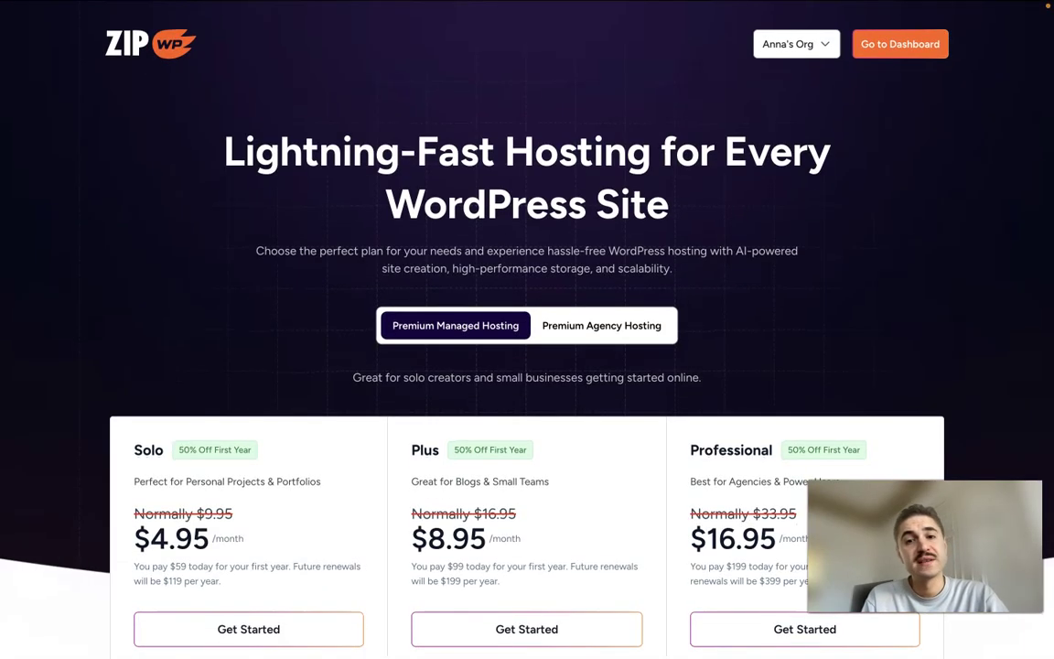
scroll(627, 203, down, 15)
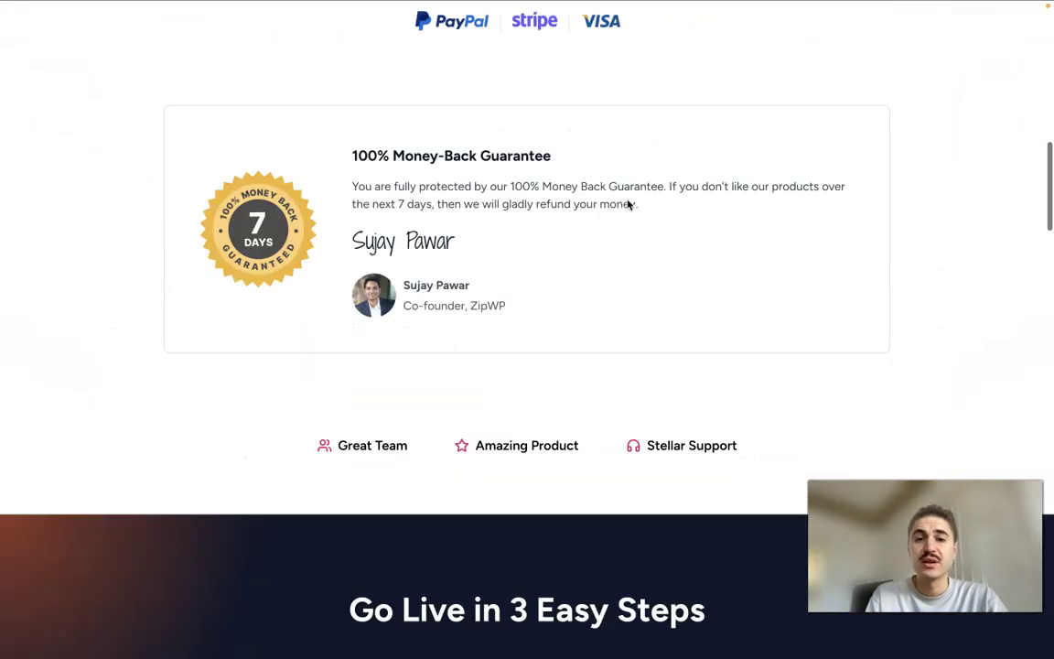
scroll(627, 199, up, 15)
scroll(627, 199, down, 8)
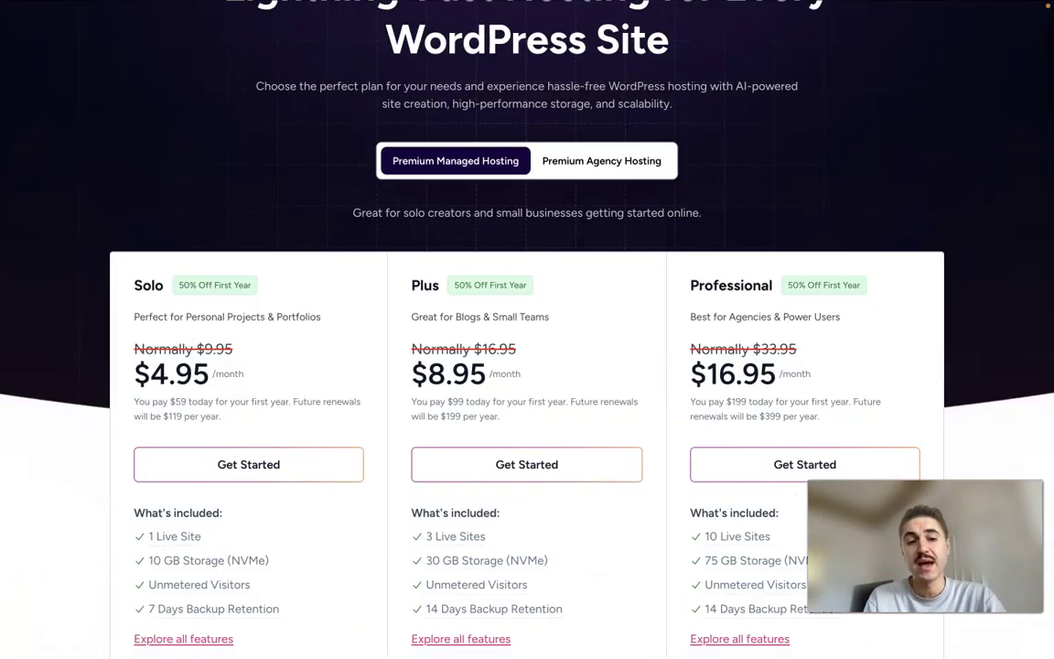
scroll(658, 343, down, 10)
scroll(663, 343, up, 20)
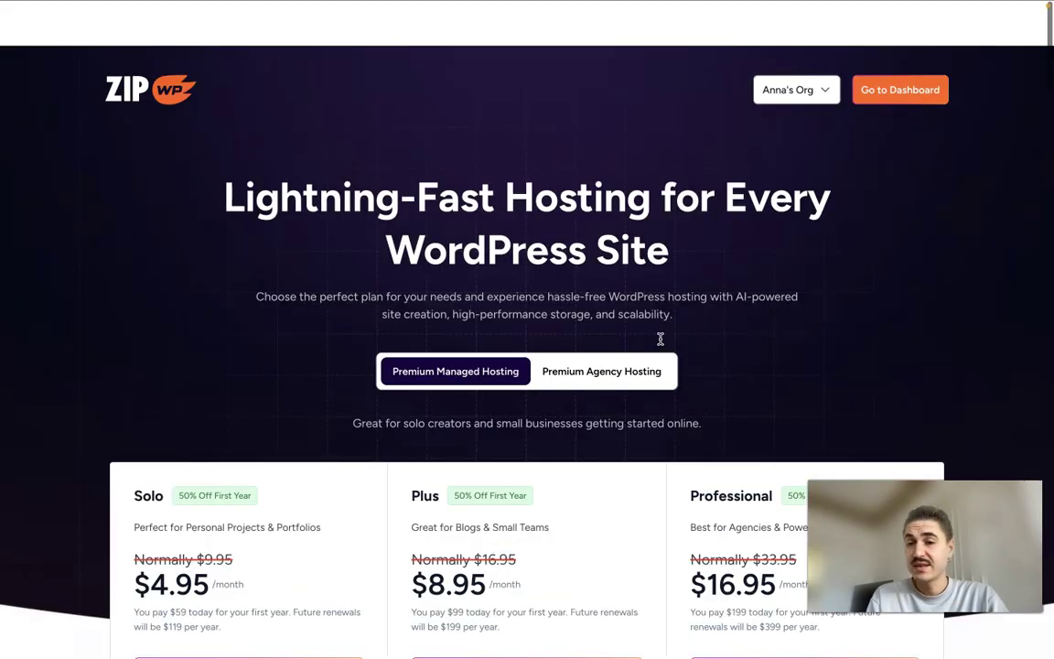